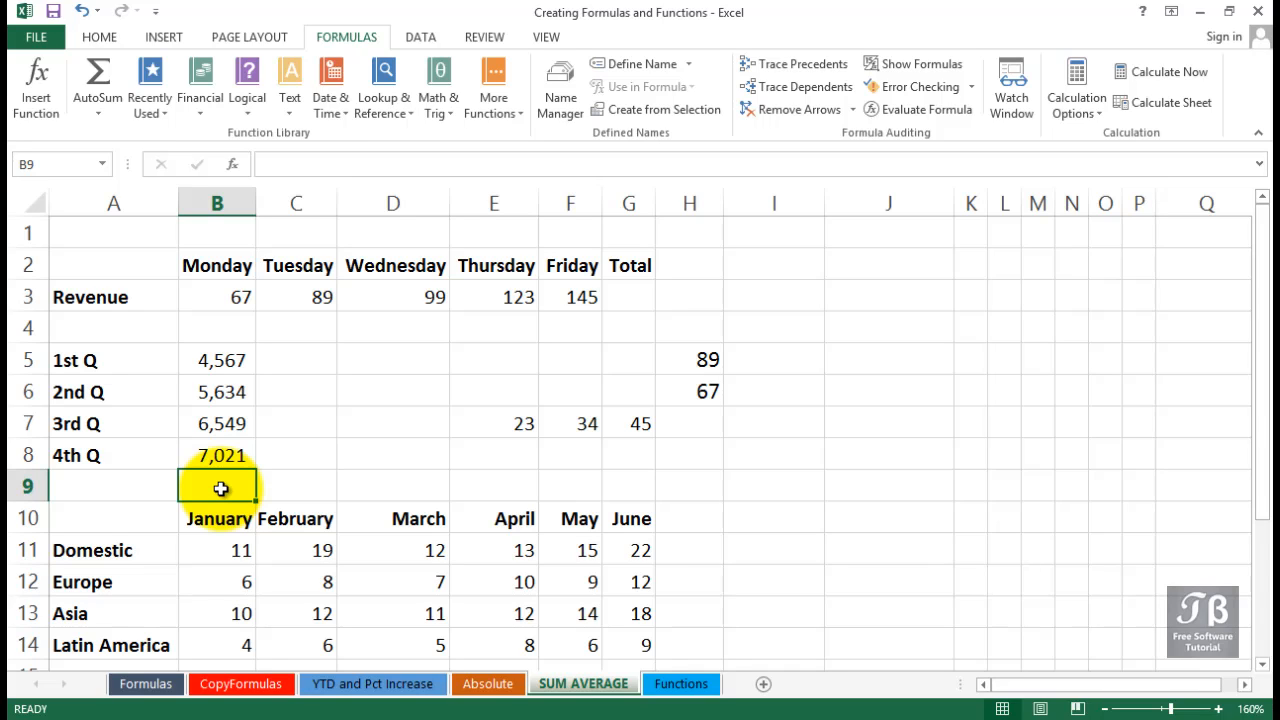
{"action": "left_click", "coordinate": [618, 298]}
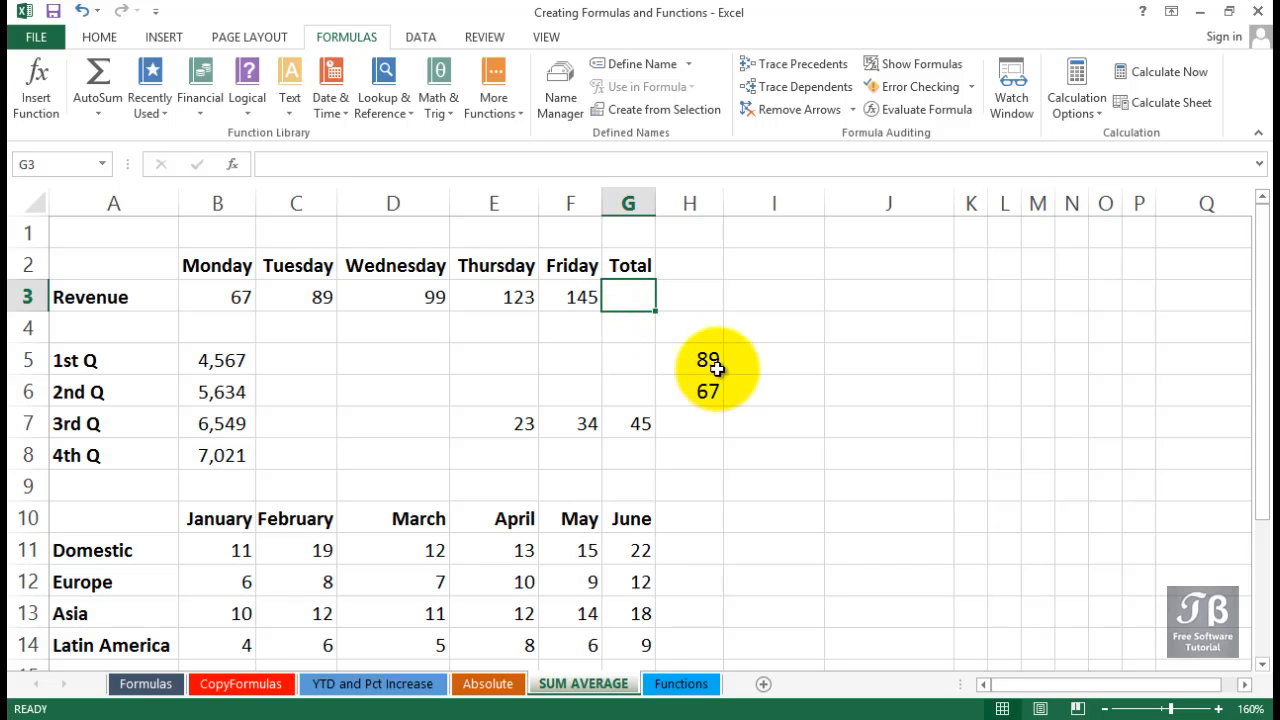
{"action": "type", "text": "="}
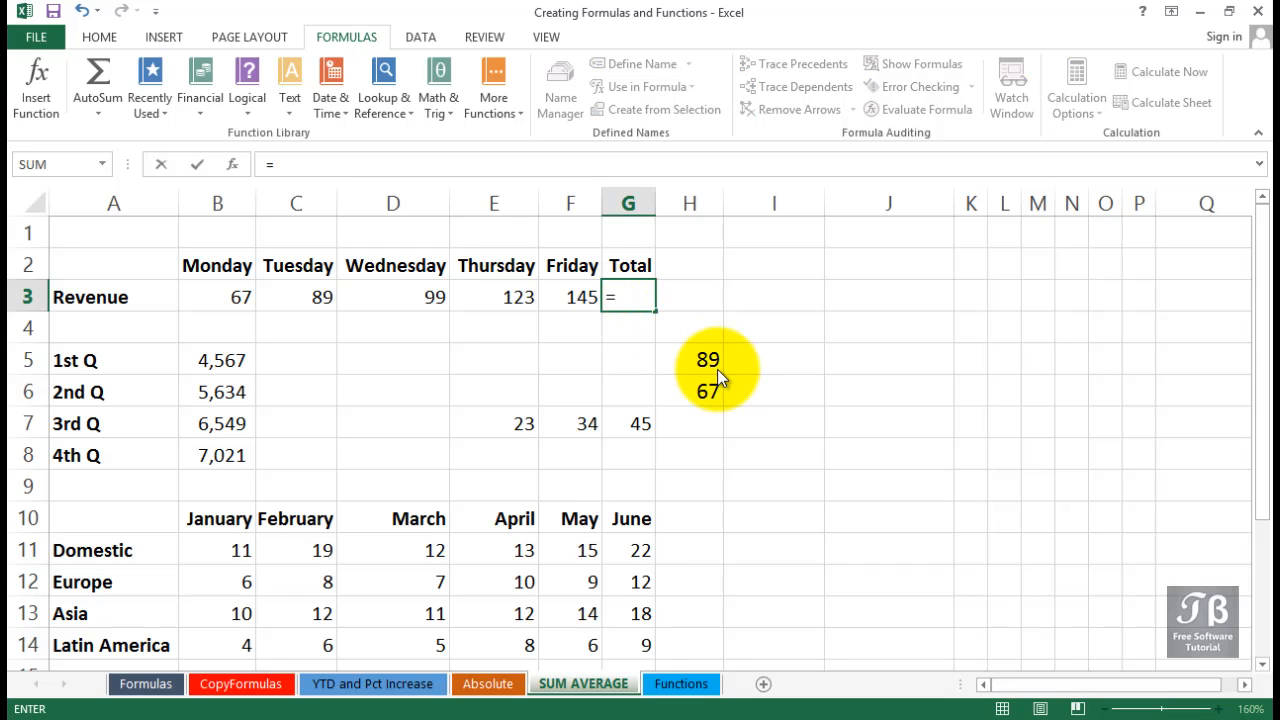
{"action": "type", "text": "sum("}
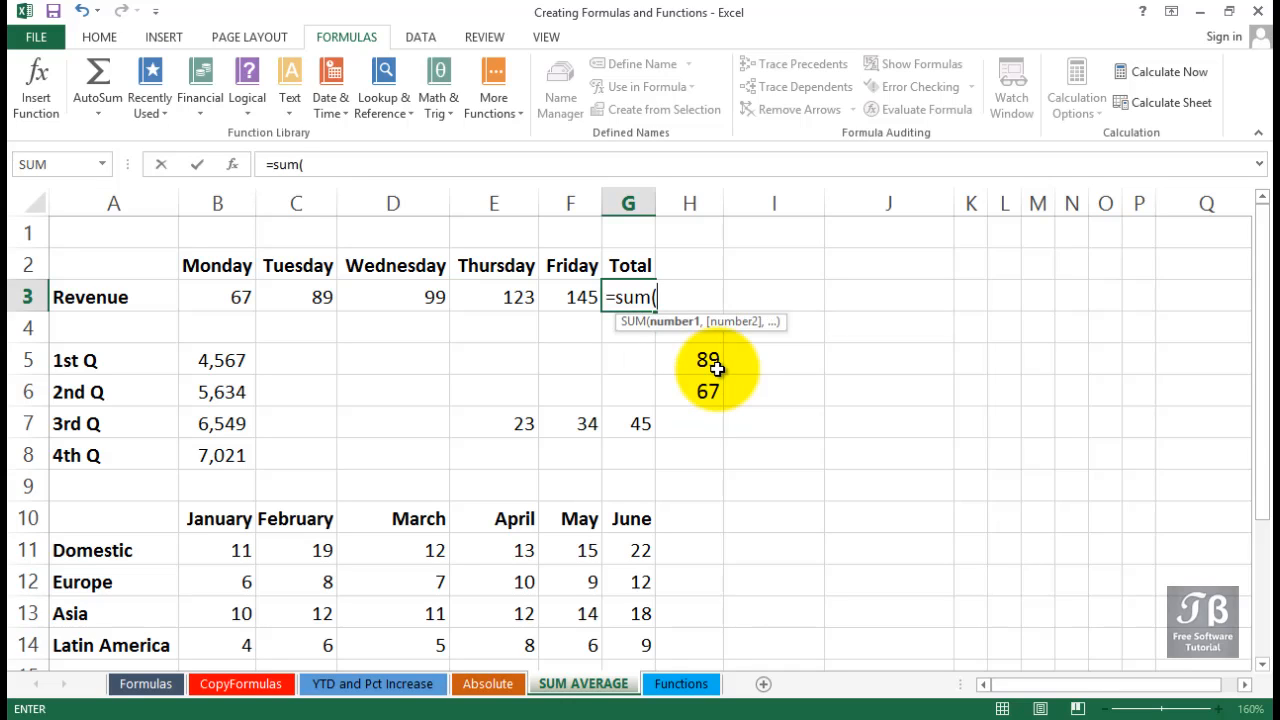
{"action": "key", "text": "BackSpace"}
{"action": "key", "text": "BackSpace"}
{"action": "key", "text": "BackSpace"}
{"action": "key", "text": "BackSpace"}
{"action": "key", "text": "BackSpace"}
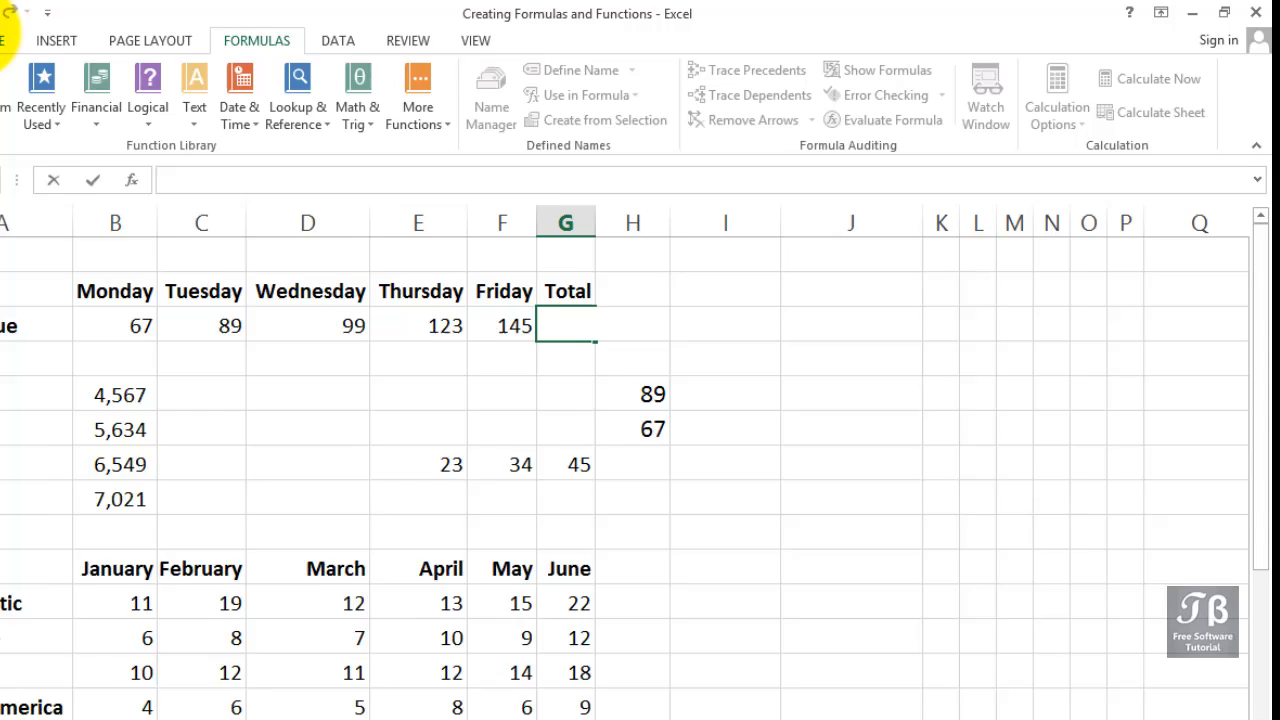
Insert an AutoSum total of the Monday to Friday revenue in the Revenue row's Total cell.
{"action": "left_click", "coordinate": [90, 37]}
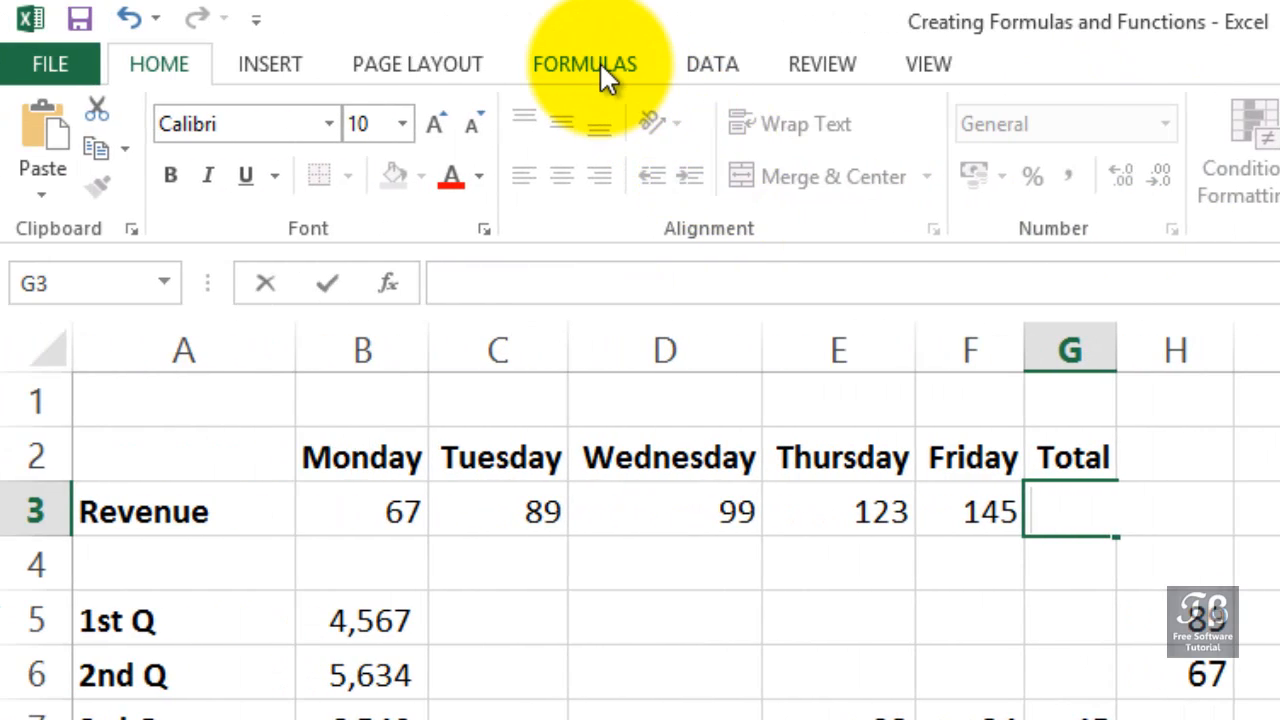
{"action": "left_click", "coordinate": [599, 61]}
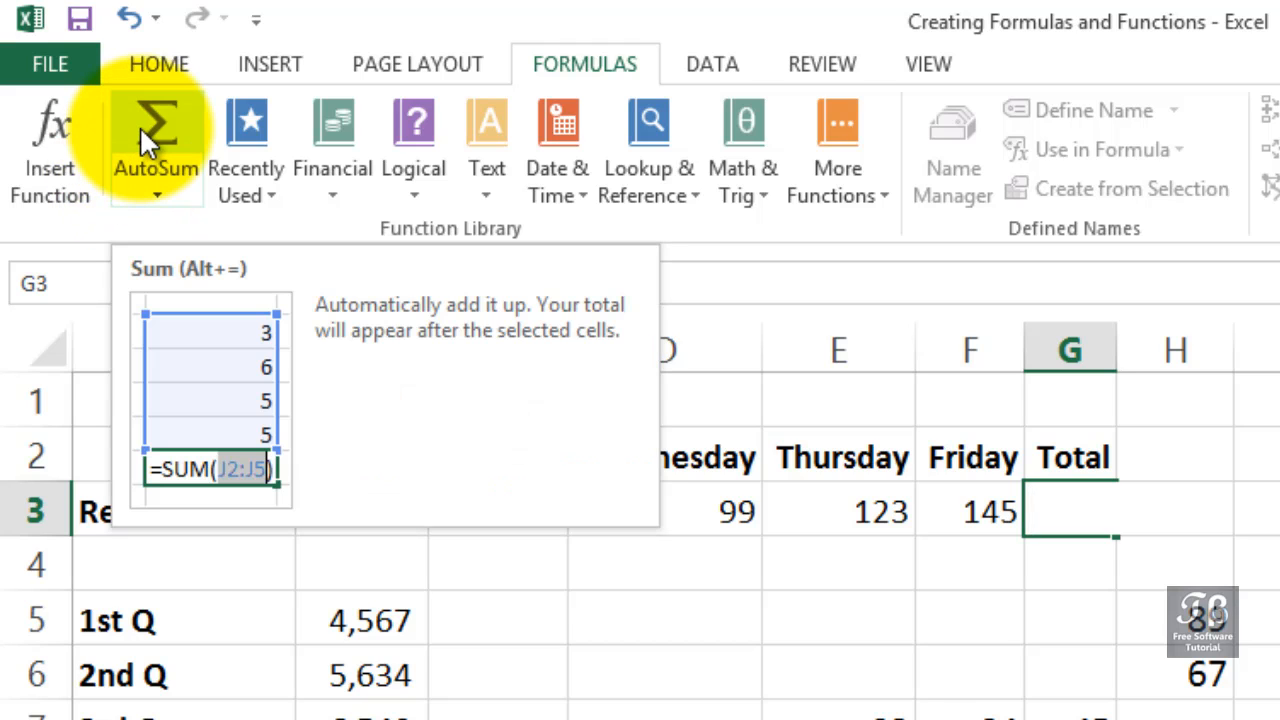
{"action": "left_click", "coordinate": [1088, 513]}
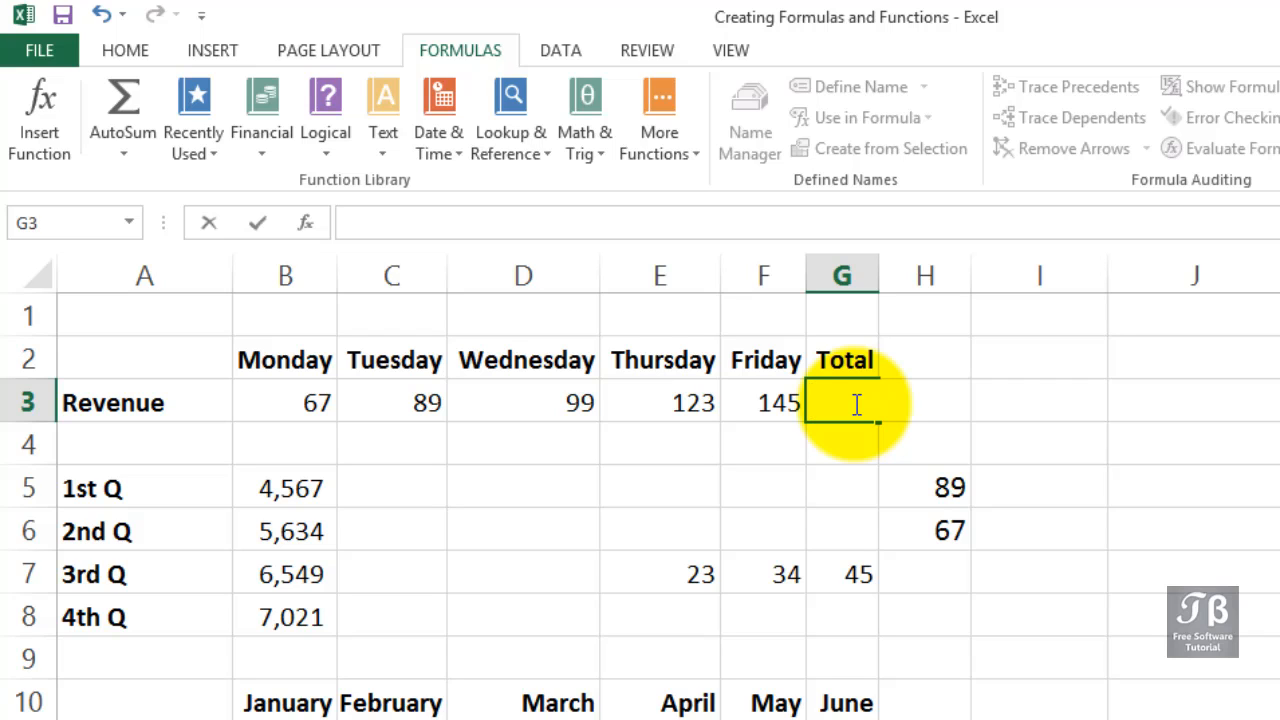
{"action": "left_click", "coordinate": [143, 104]}
{"action": "left_click", "coordinate": [143, 104]}
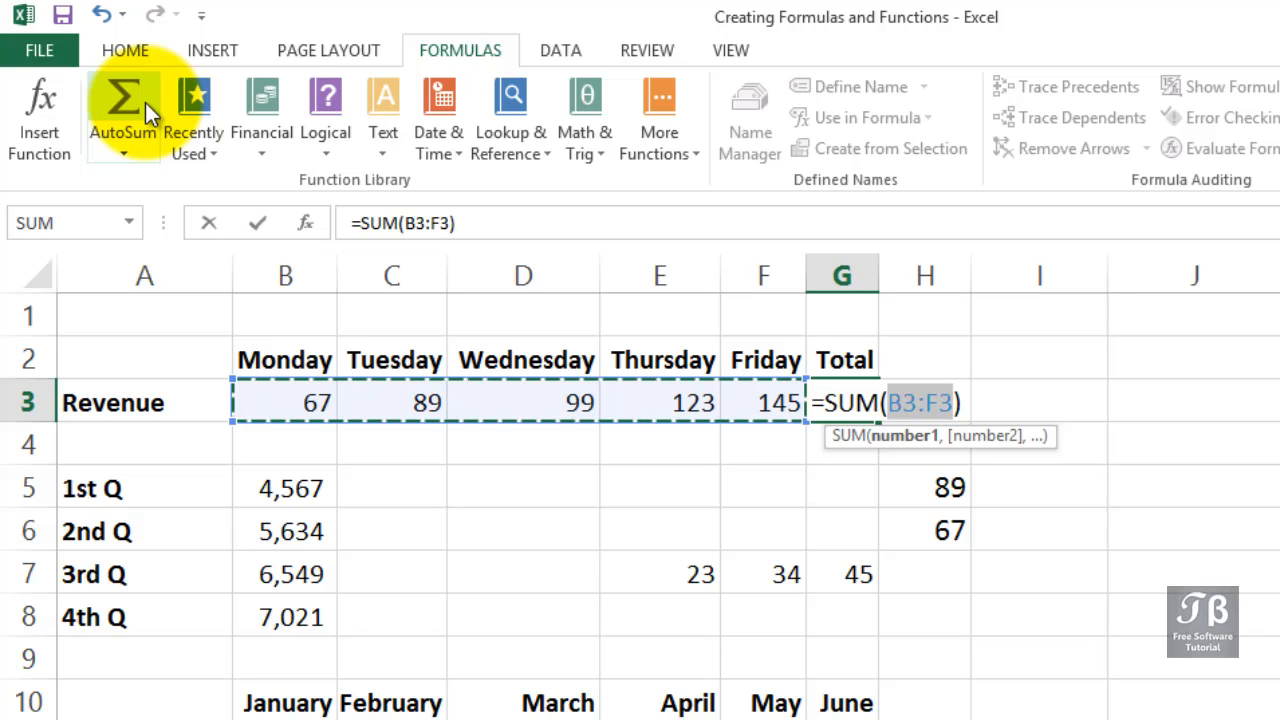
{"action": "key", "text": "Return"}
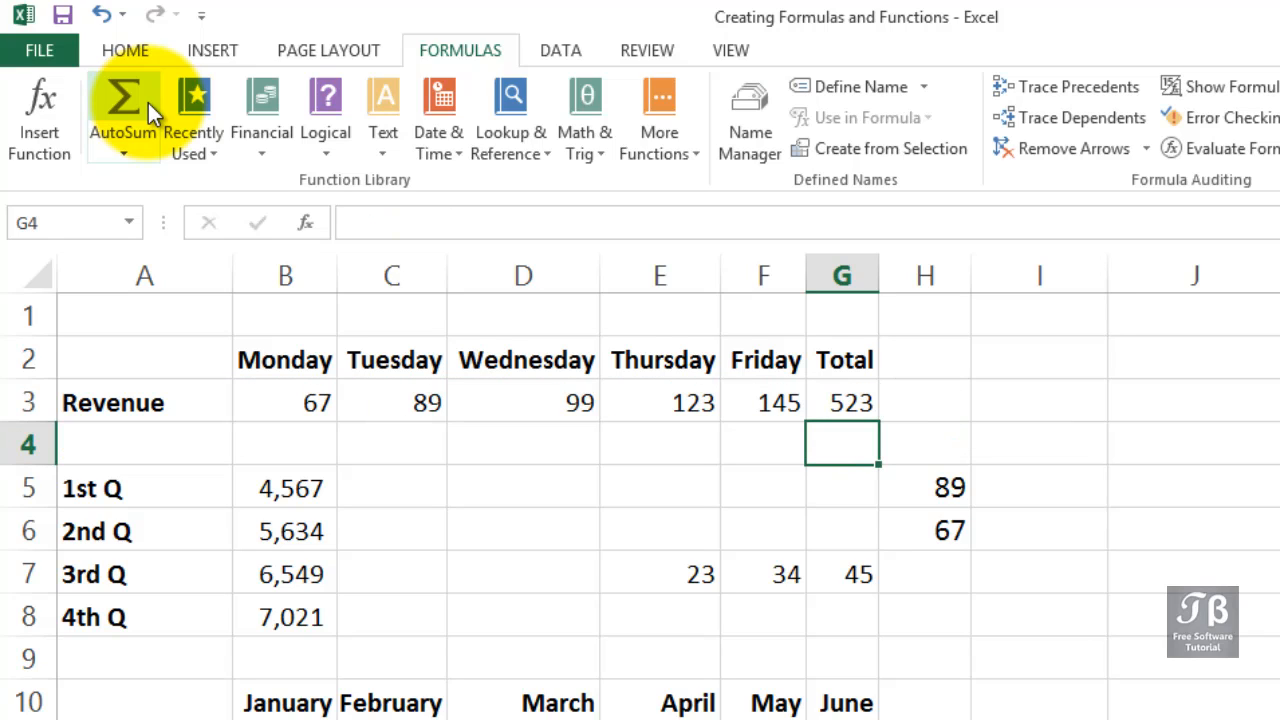
AutoSum the four quarter values into the cell below them and widen column B to fit the result.
{"action": "left_click", "coordinate": [302, 655]}
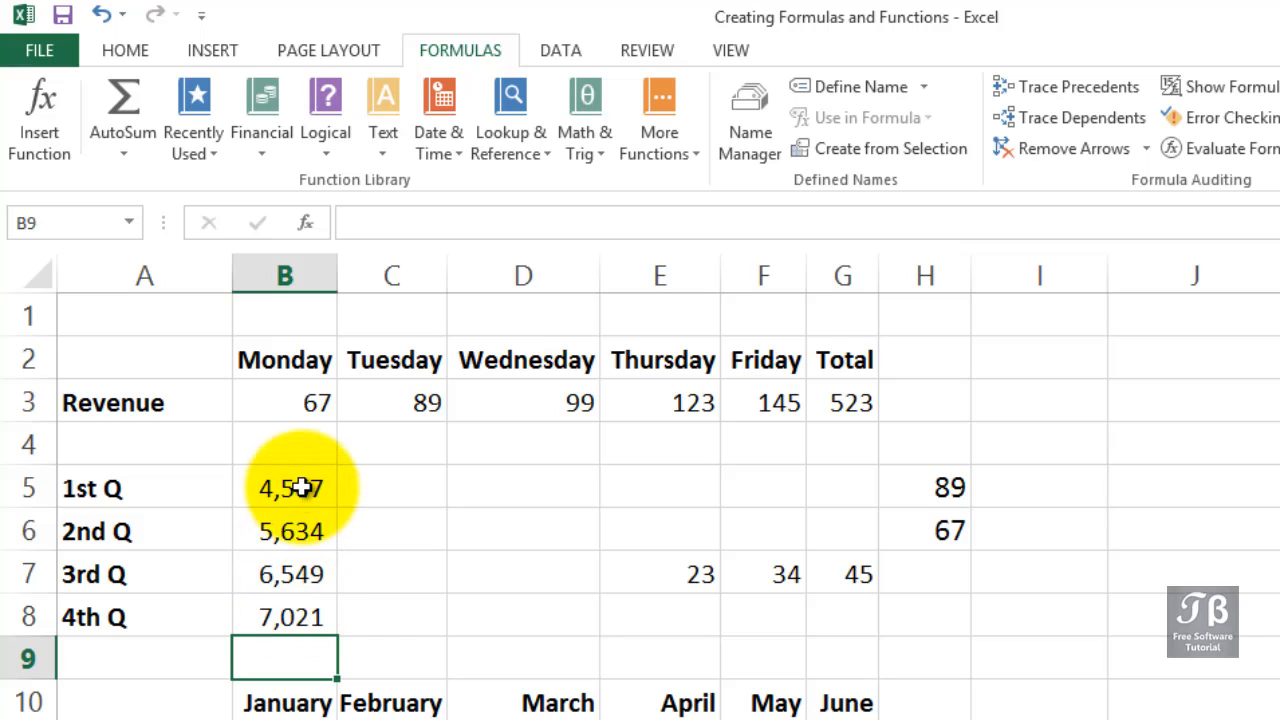
{"action": "left_click_drag", "start_coordinate": [300, 486], "coordinate": [296, 601]}
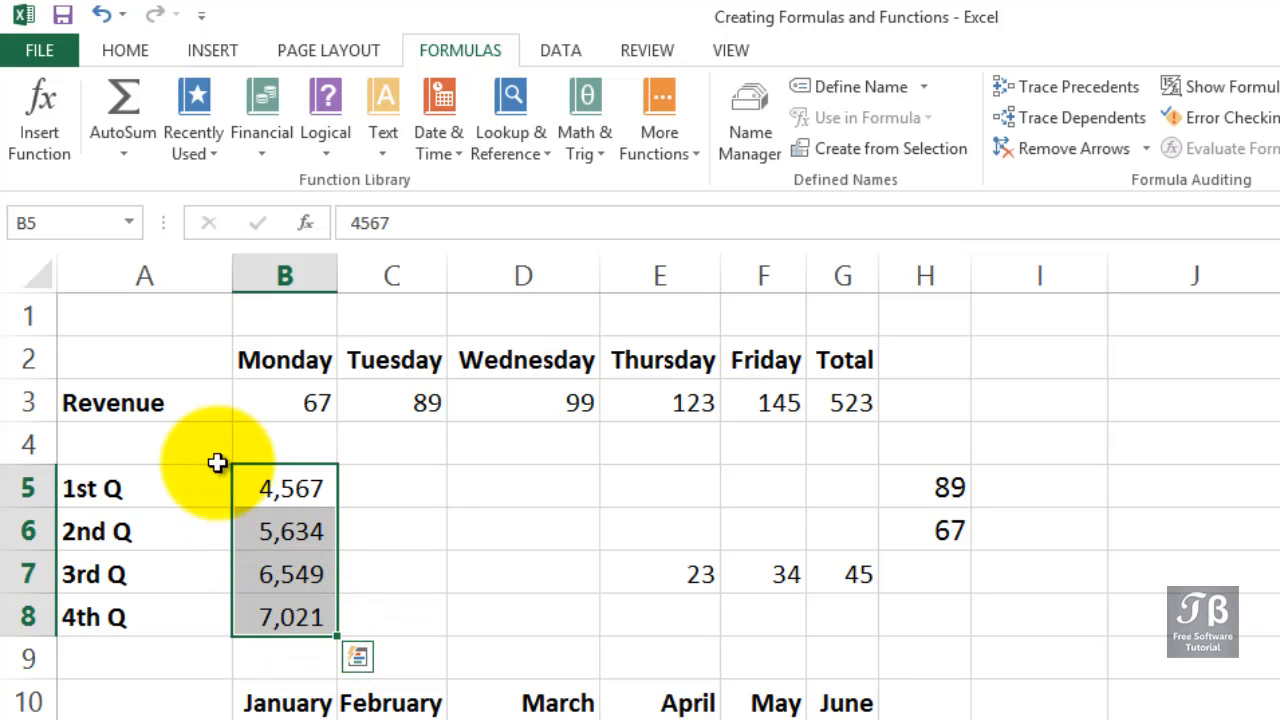
{"action": "left_click", "coordinate": [112, 100]}
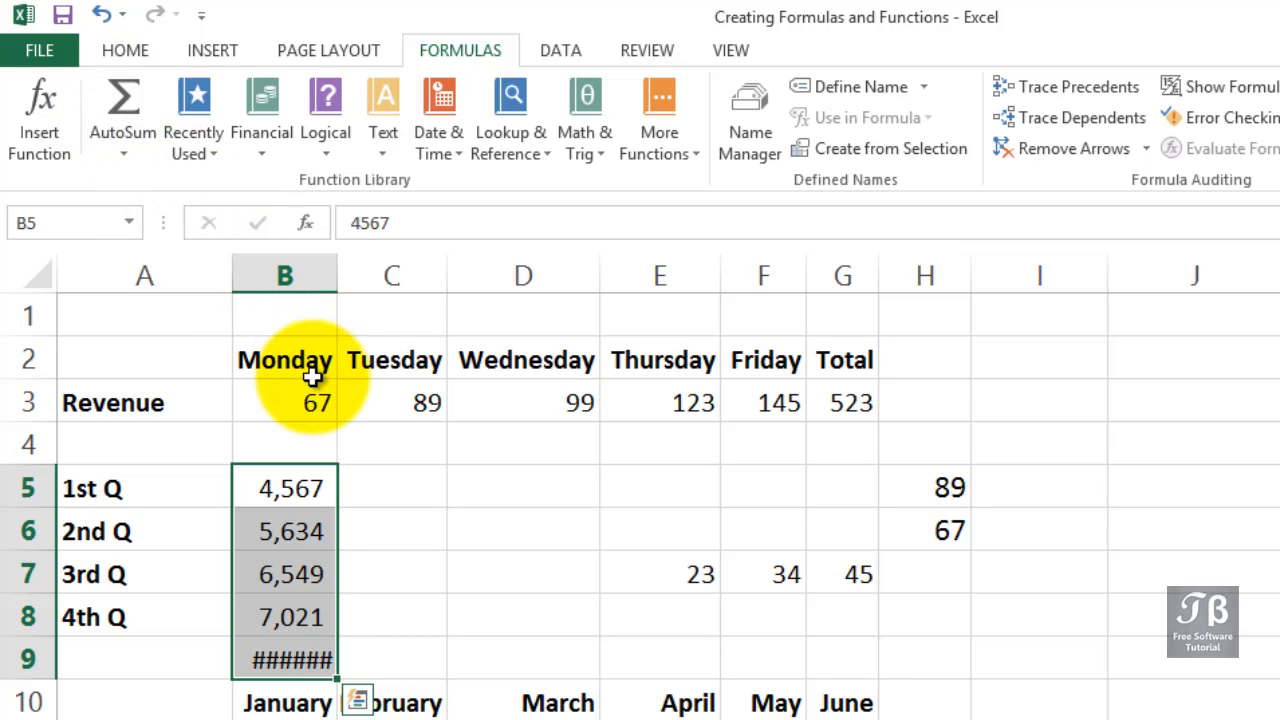
{"action": "left_click_drag", "start_coordinate": [336, 272], "coordinate": [343, 270]}
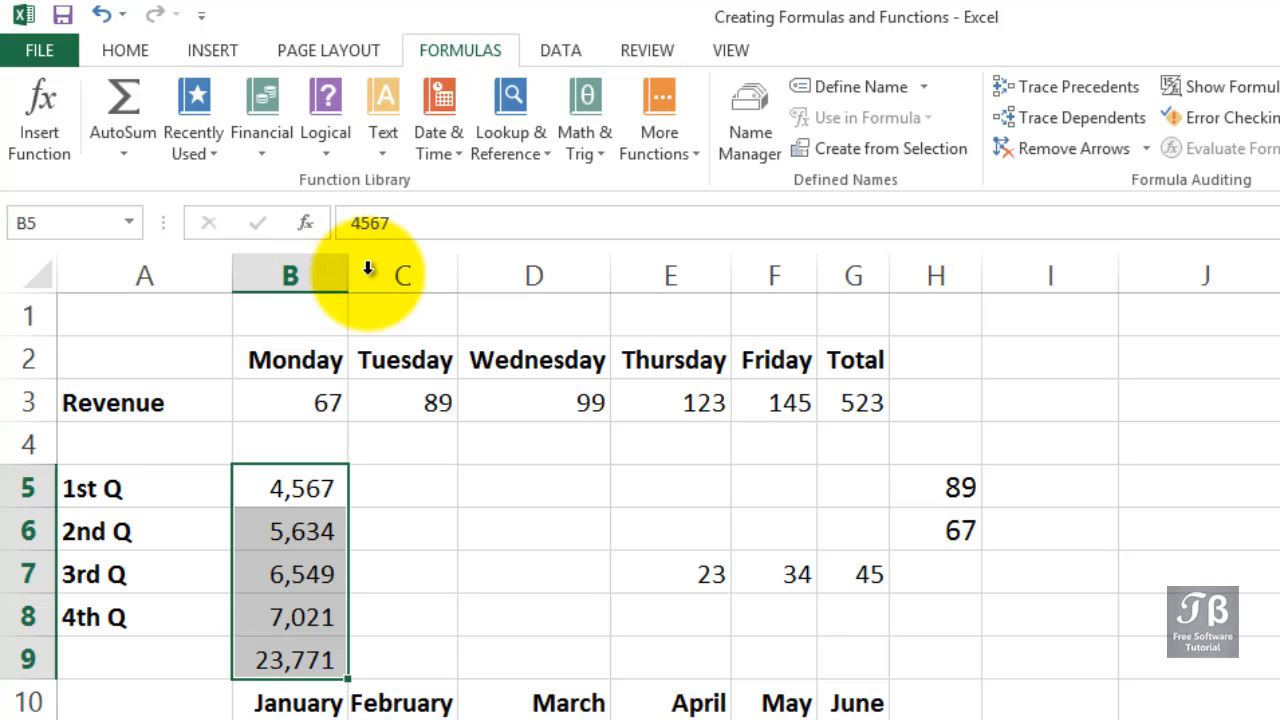
AutoSum in H7, replacing the suggested range with E7:G7 to total the 3rd Q row values.
{"action": "left_click", "coordinate": [932, 572]}
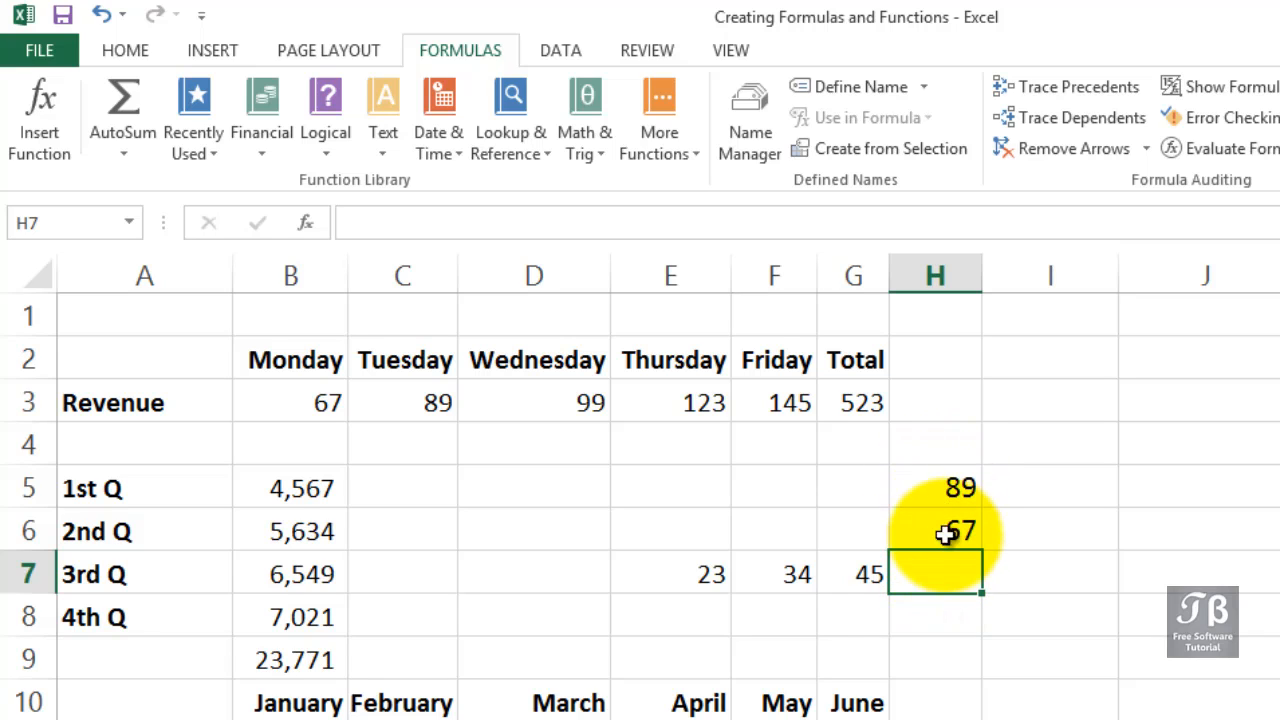
{"action": "left_click_drag", "start_coordinate": [666, 572], "coordinate": [893, 568]}
{"action": "left_click", "coordinate": [918, 580]}
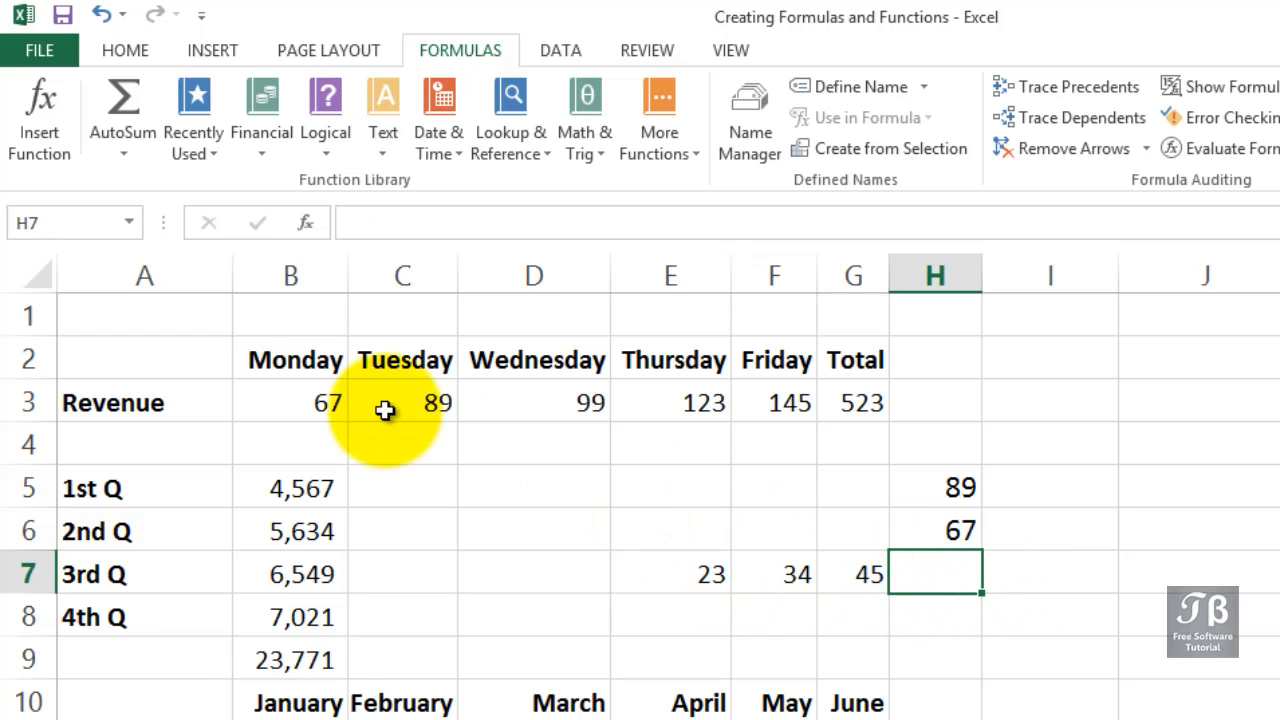
{"action": "left_click", "coordinate": [118, 97]}
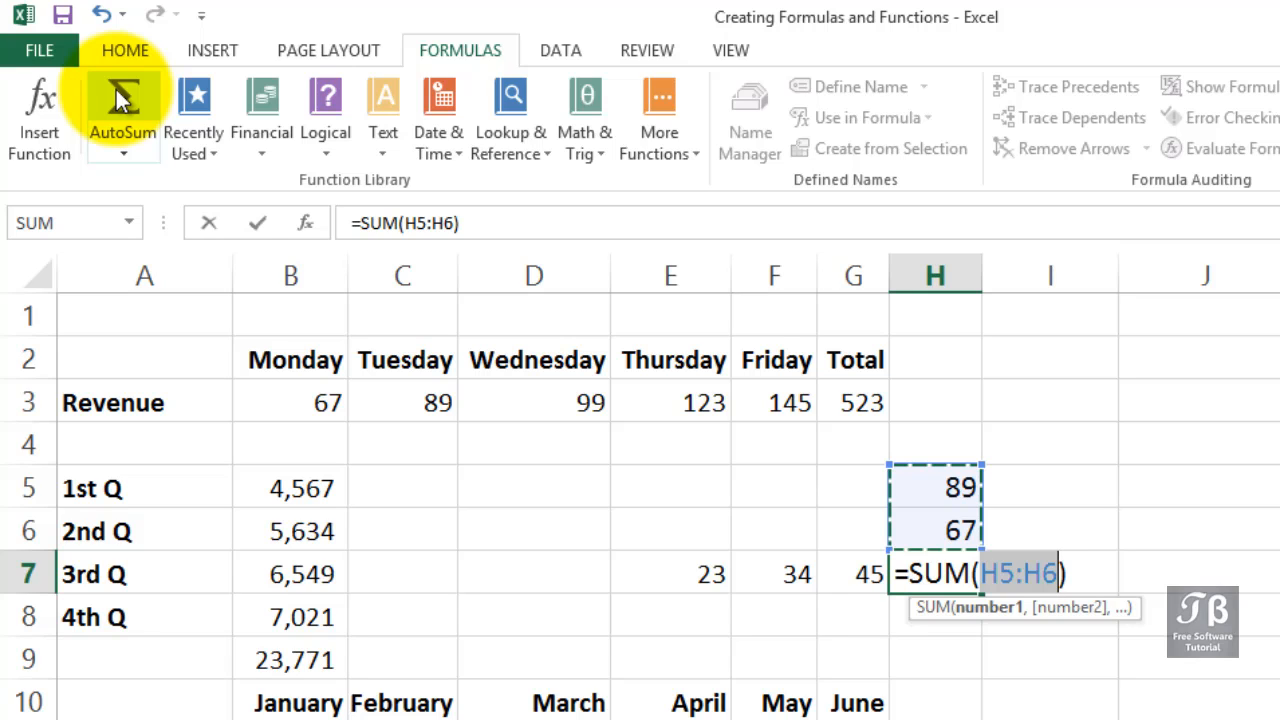
{"action": "left_click", "coordinate": [678, 572]}
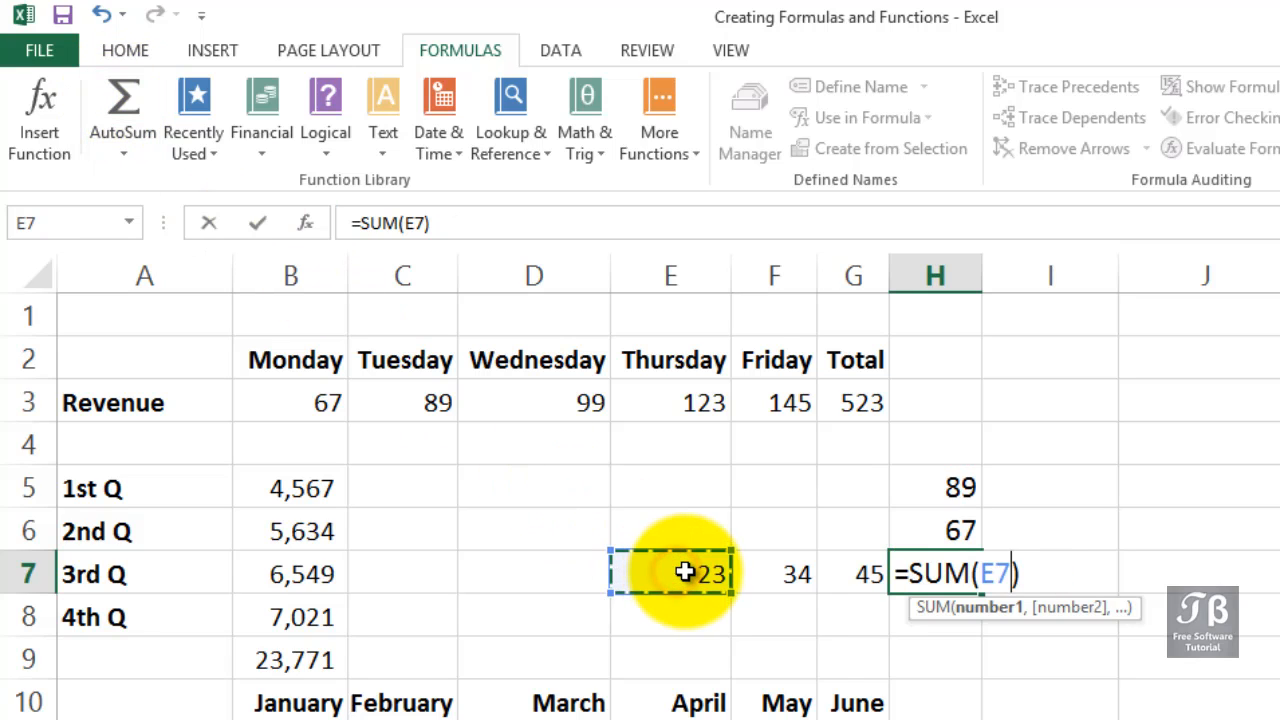
{"action": "left_click_drag", "start_coordinate": [710, 572], "coordinate": [837, 571]}
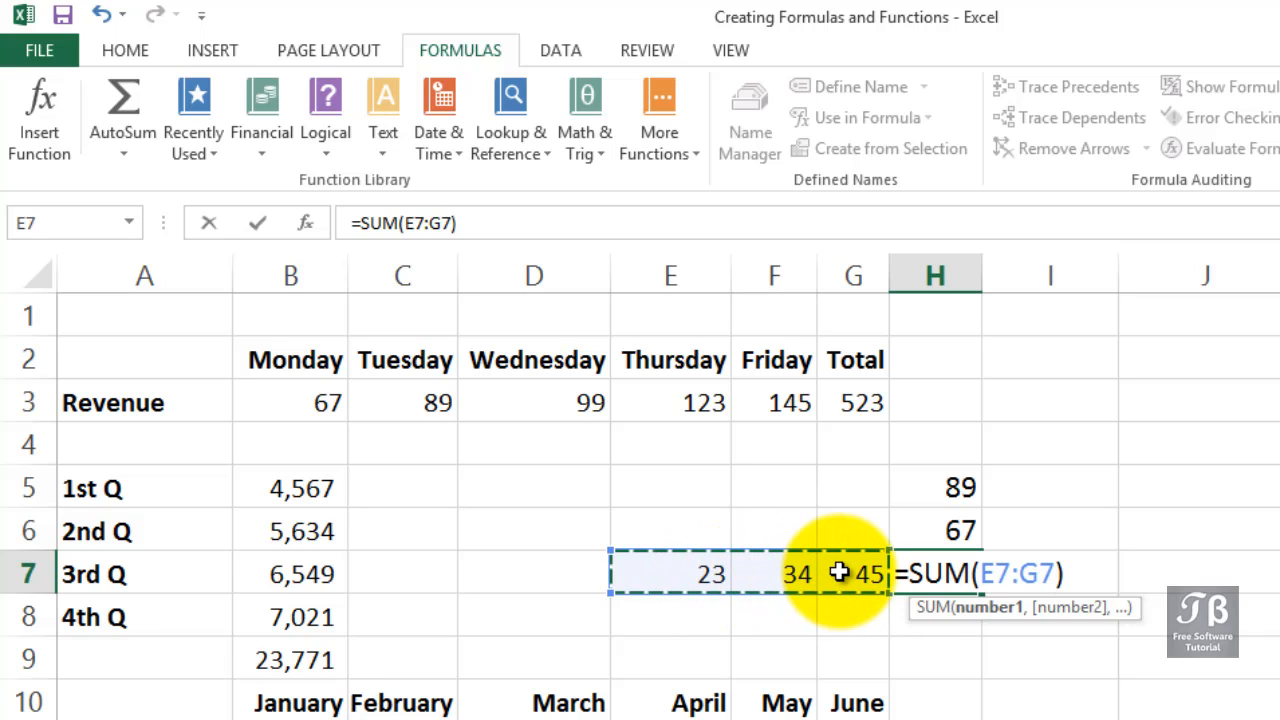
{"action": "key", "text": "Return"}
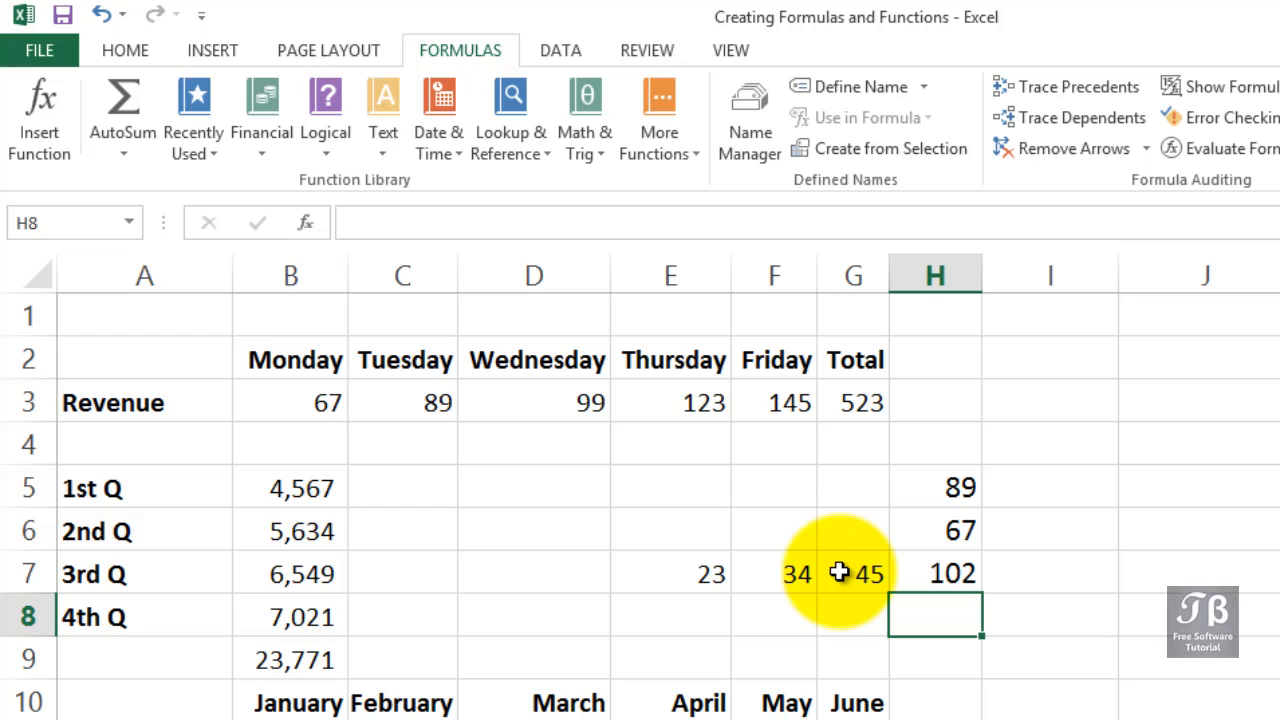
Select the four region total cells in column H and AutoSum each region's row at once.
{"action": "scroll", "coordinate": [838, 572], "scroll_direction": "down", "scroll_amount": 1}
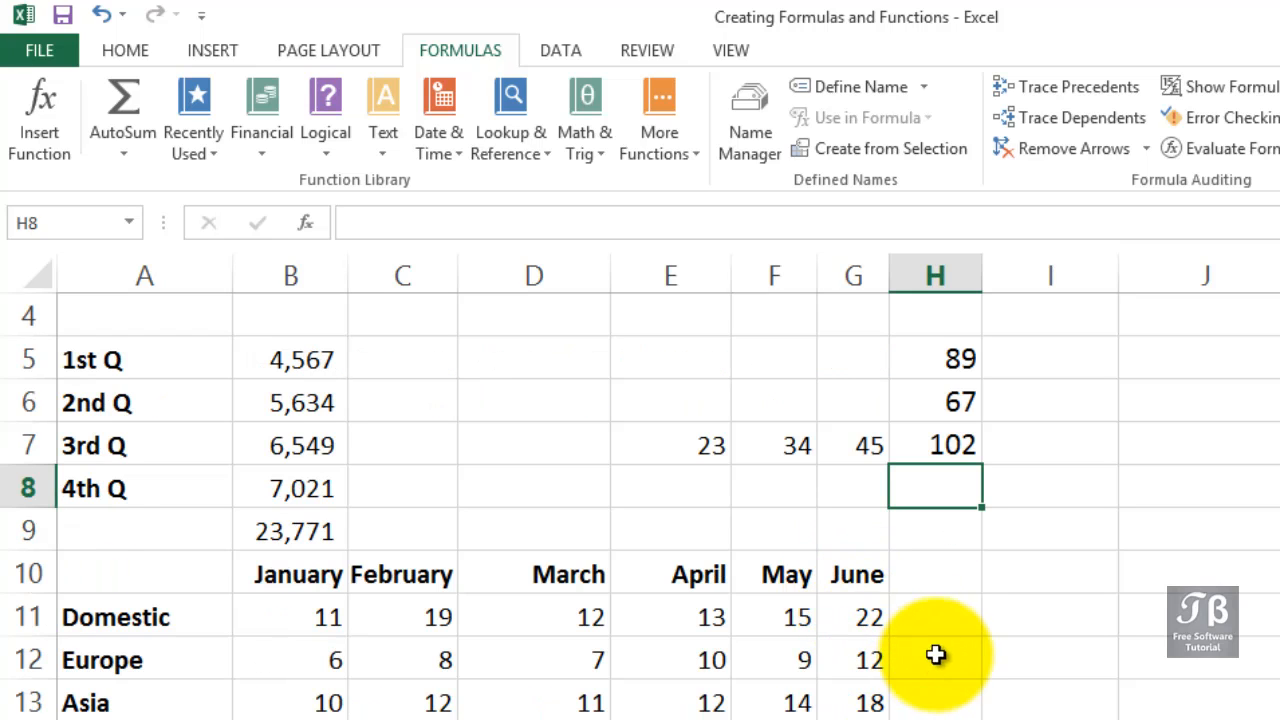
{"action": "left_click", "coordinate": [935, 622]}
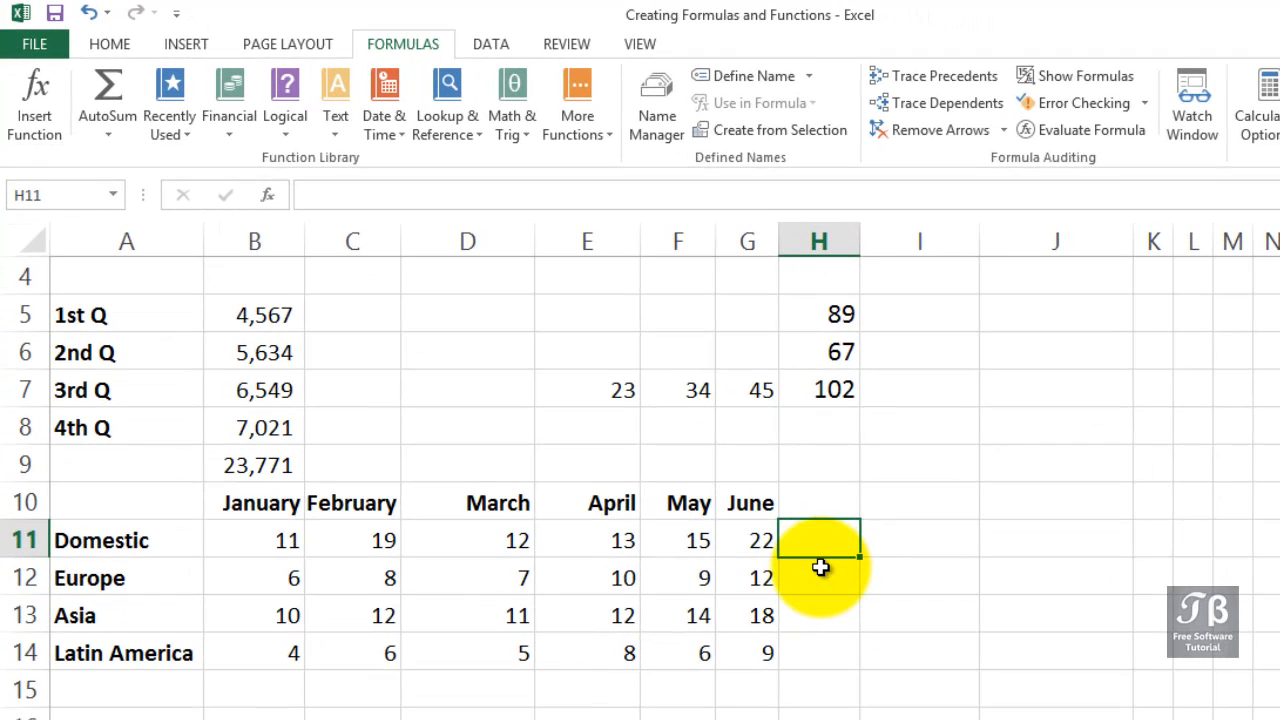
{"action": "left_click", "coordinate": [820, 567]}
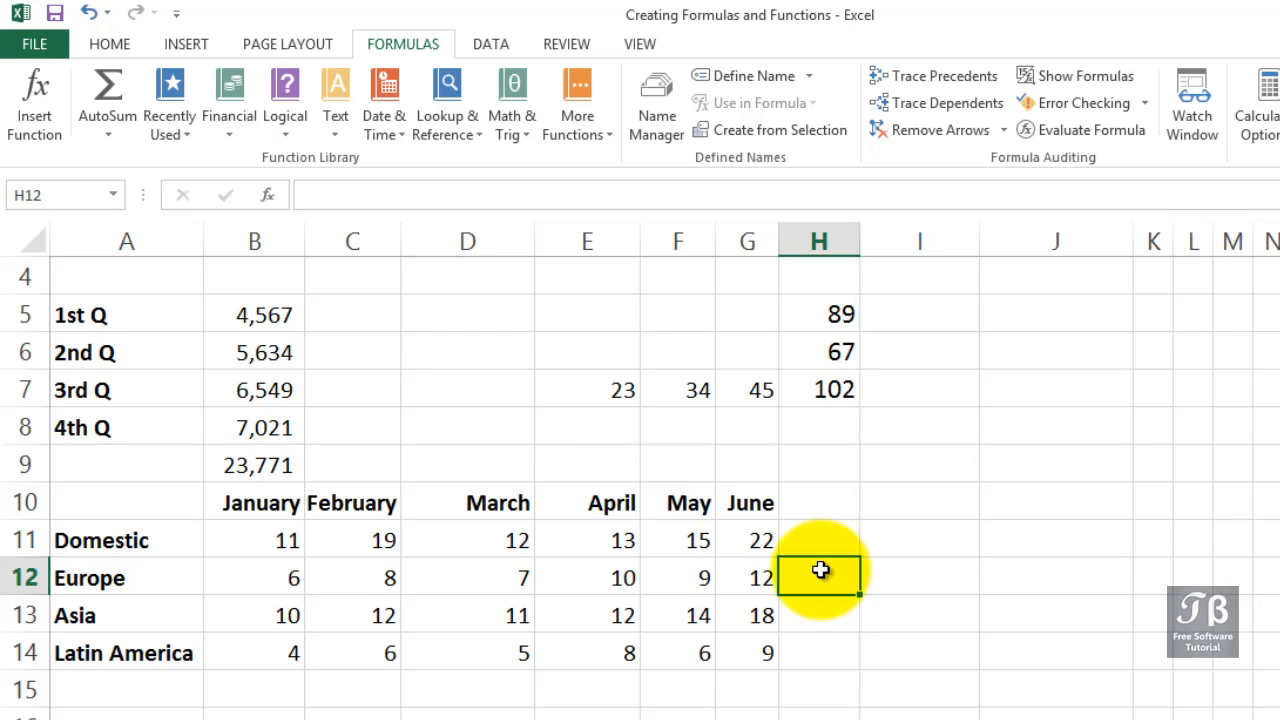
{"action": "left_click_drag", "start_coordinate": [823, 543], "coordinate": [826, 641]}
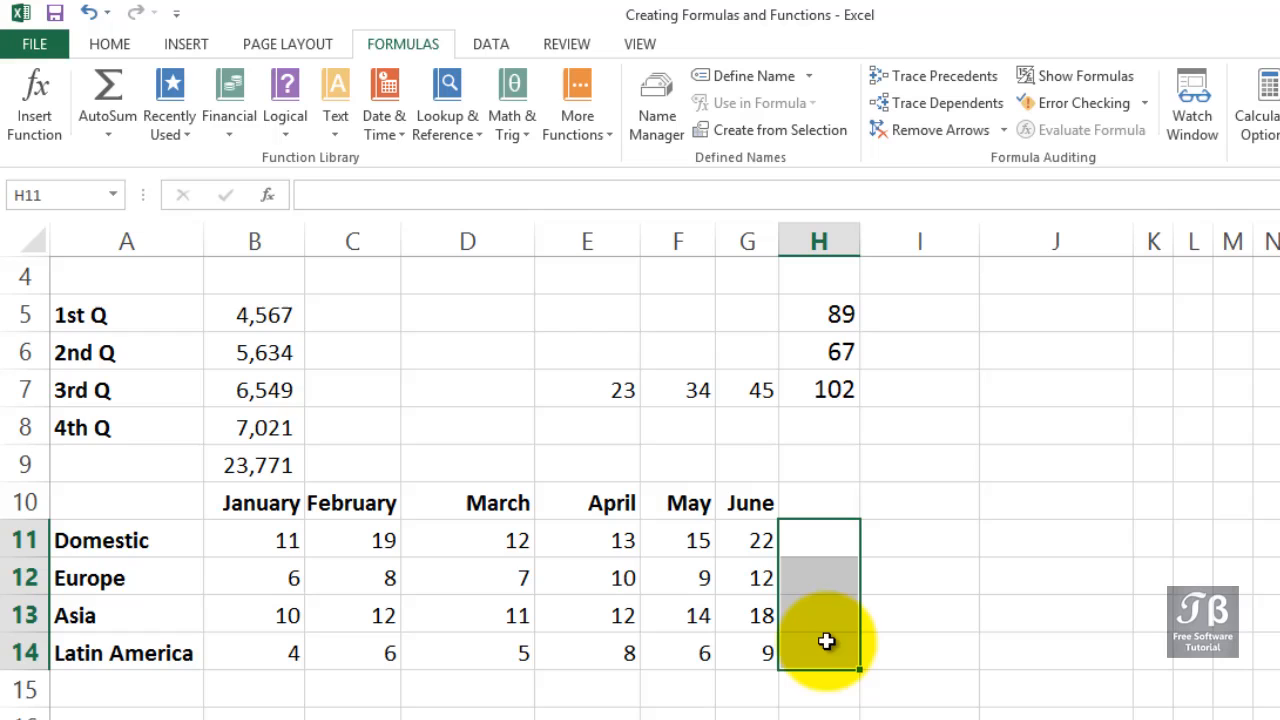
{"action": "left_click", "coordinate": [108, 86]}
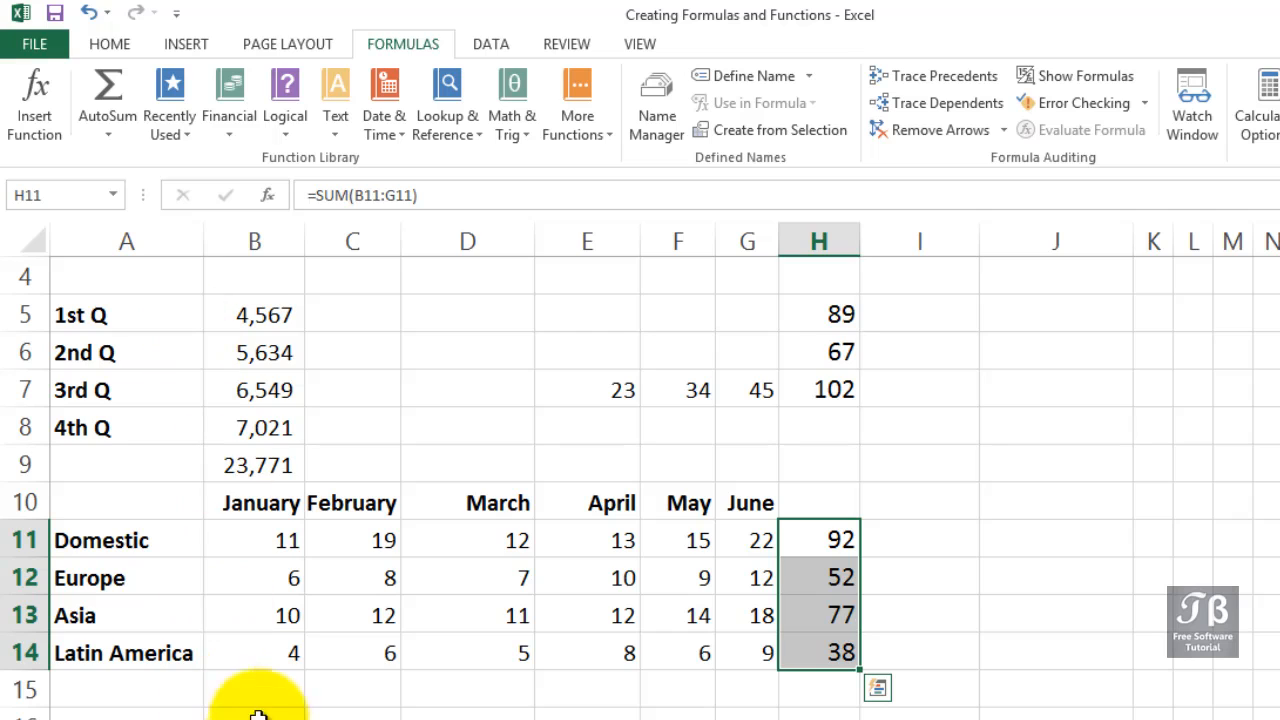
Select row 15 under the monthly columns and AutoSum each month's regional values.
{"action": "left_click", "coordinate": [265, 683]}
{"action": "left_click_drag", "start_coordinate": [310, 677], "coordinate": [726, 676]}
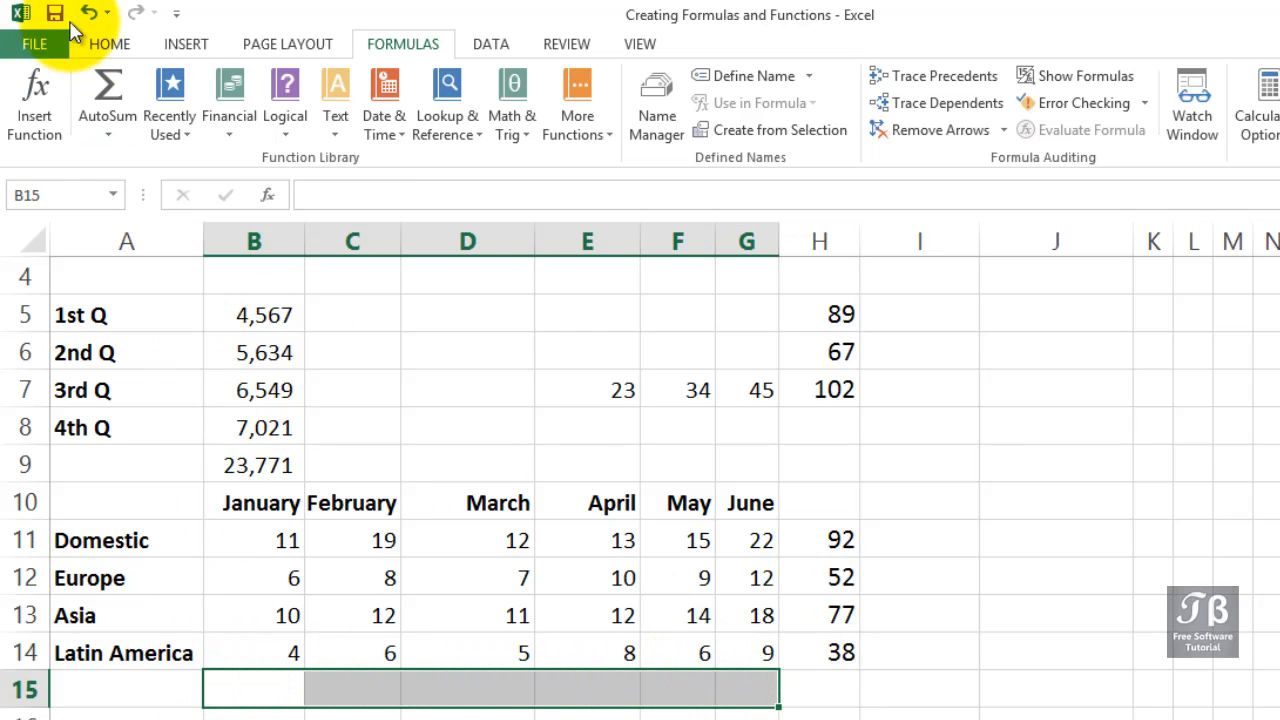
{"action": "left_click", "coordinate": [109, 66]}
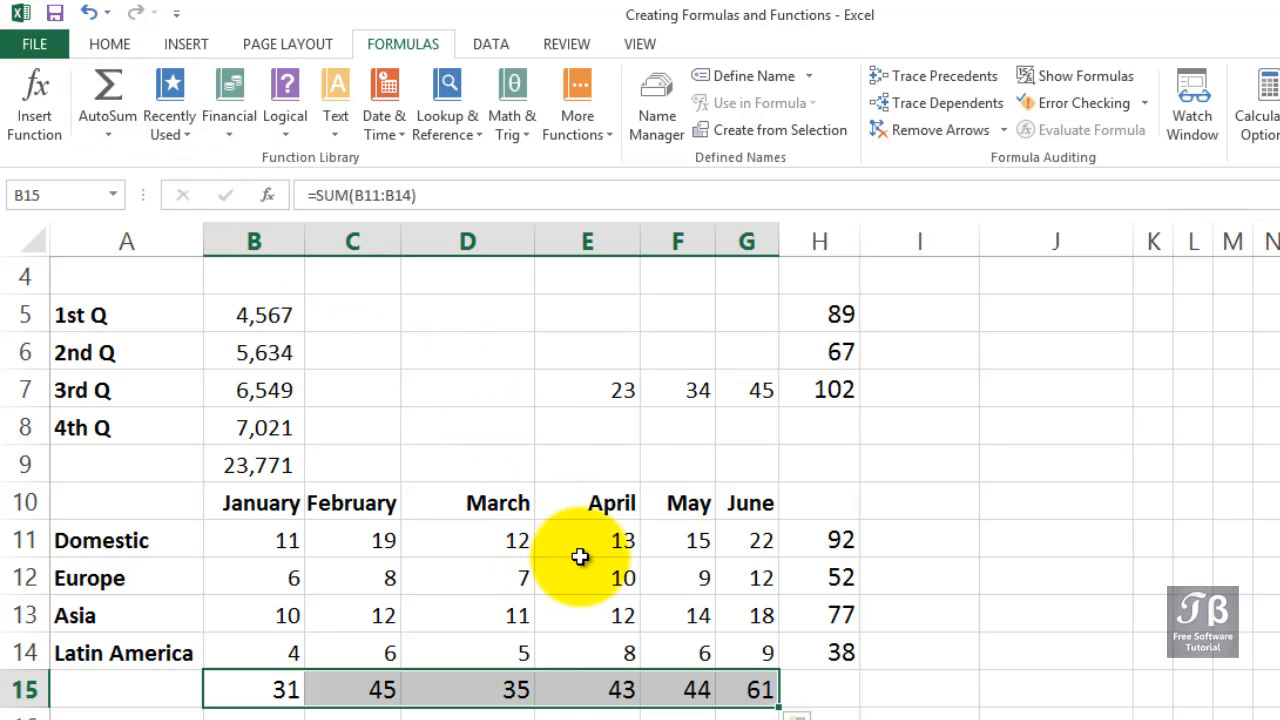
Clear the monthly totals in row 15 and the region totals in column H.
{"action": "key", "text": "Delete"}
{"action": "left_click_drag", "start_coordinate": [828, 540], "coordinate": [837, 648]}
{"action": "key", "text": "Delete"}
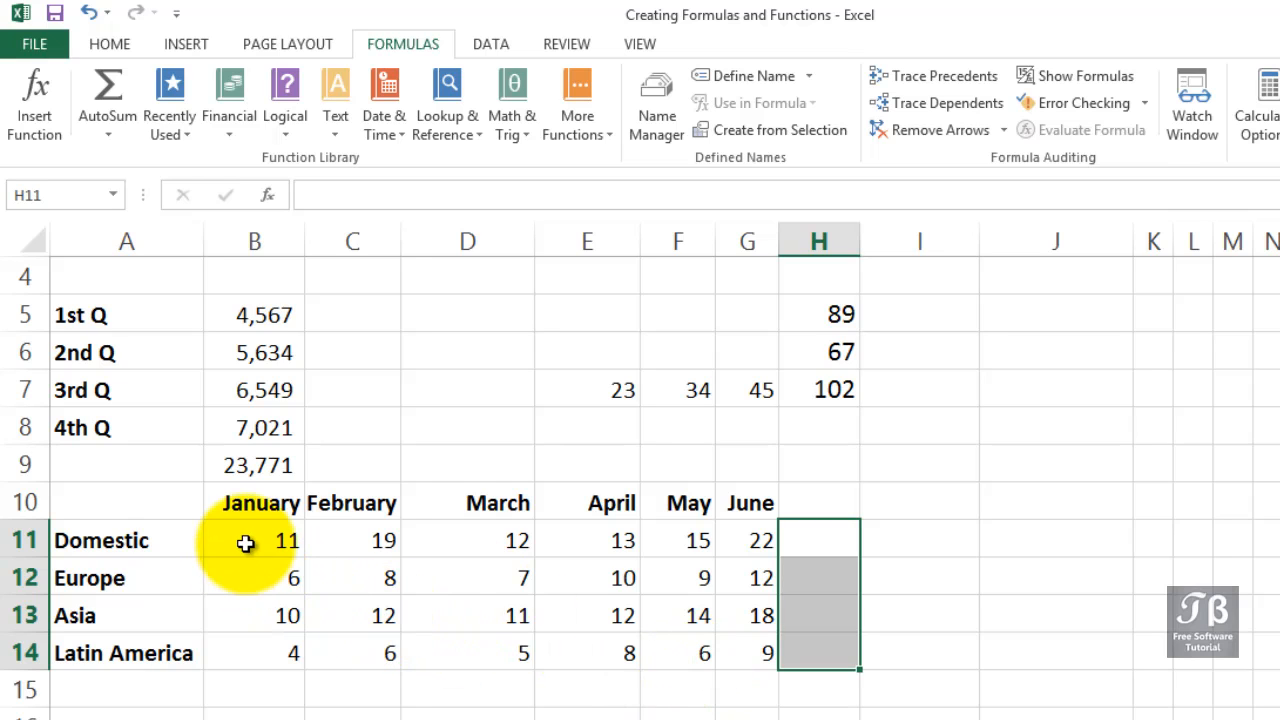
Select the regional data plus the empty total row and column, and AutoSum all row and column totals together.
{"action": "left_click_drag", "start_coordinate": [246, 540], "coordinate": [813, 686]}
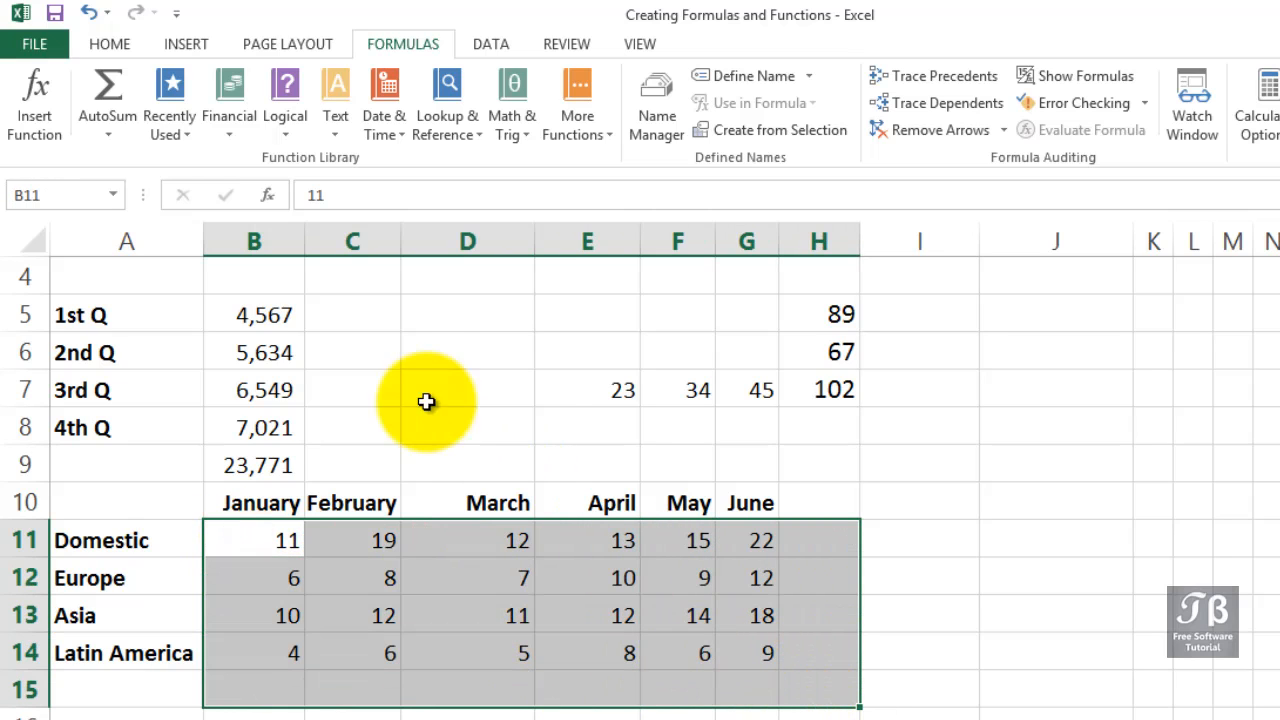
{"action": "left_click", "coordinate": [101, 101]}
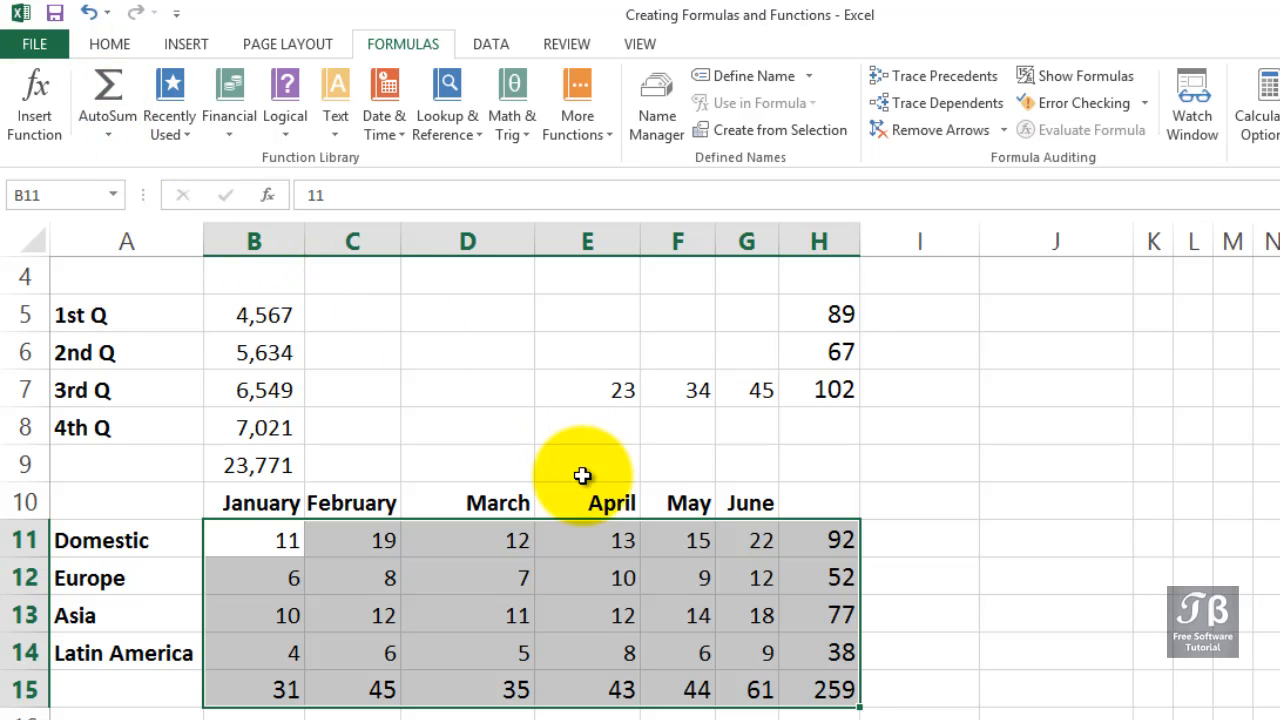
Clear the SUM formula from the Revenue row's Total cell.
{"action": "scroll", "coordinate": [583, 475], "scroll_direction": "up", "scroll_amount": 1}
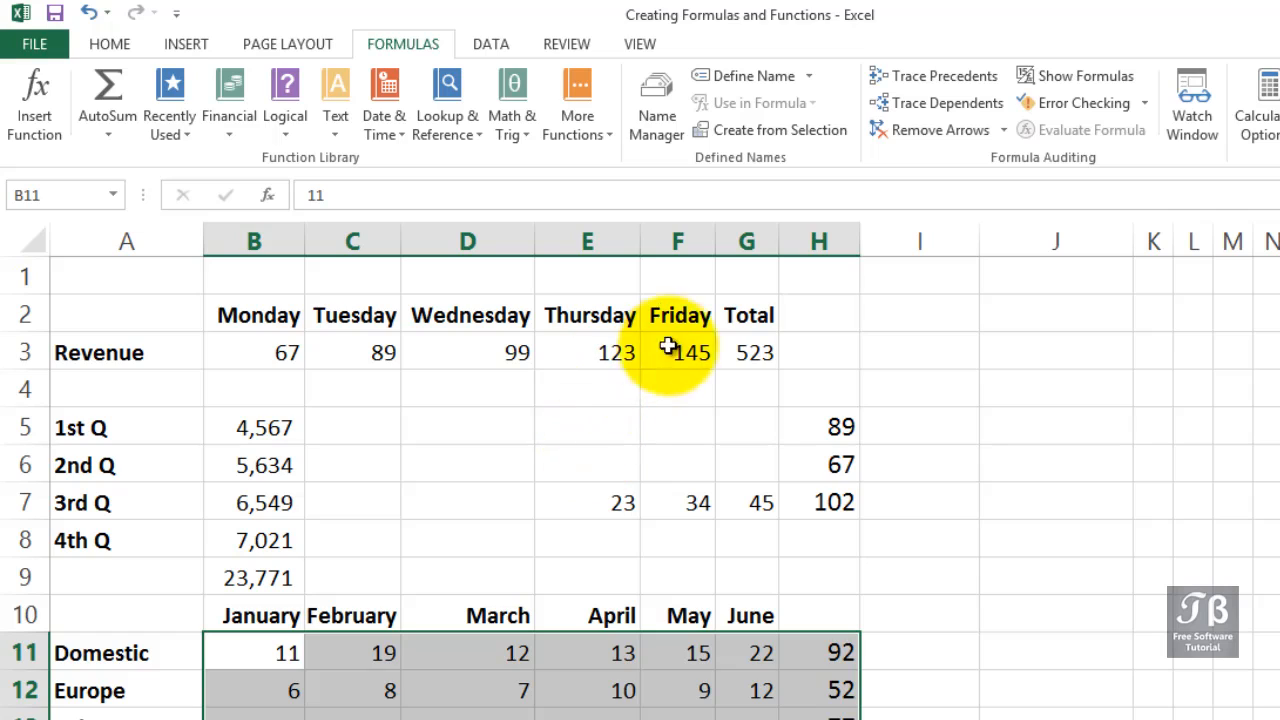
{"action": "left_click", "coordinate": [750, 347]}
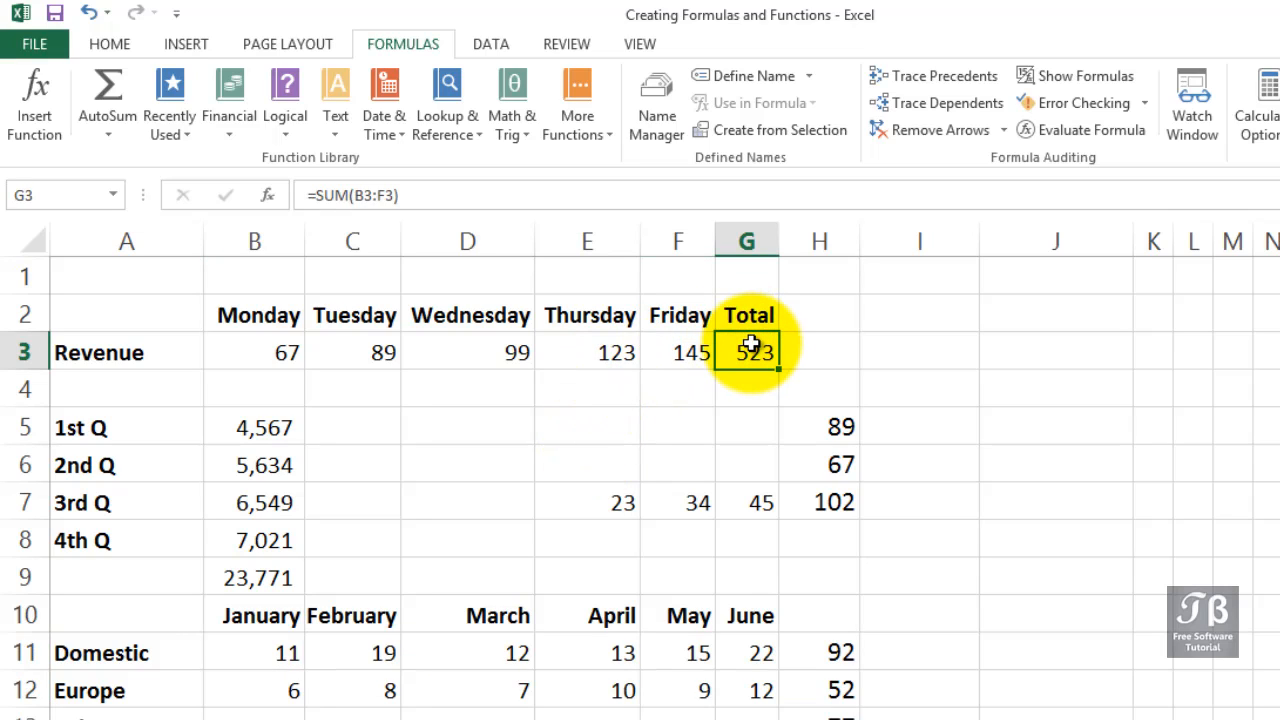
{"action": "key", "text": "Delete"}
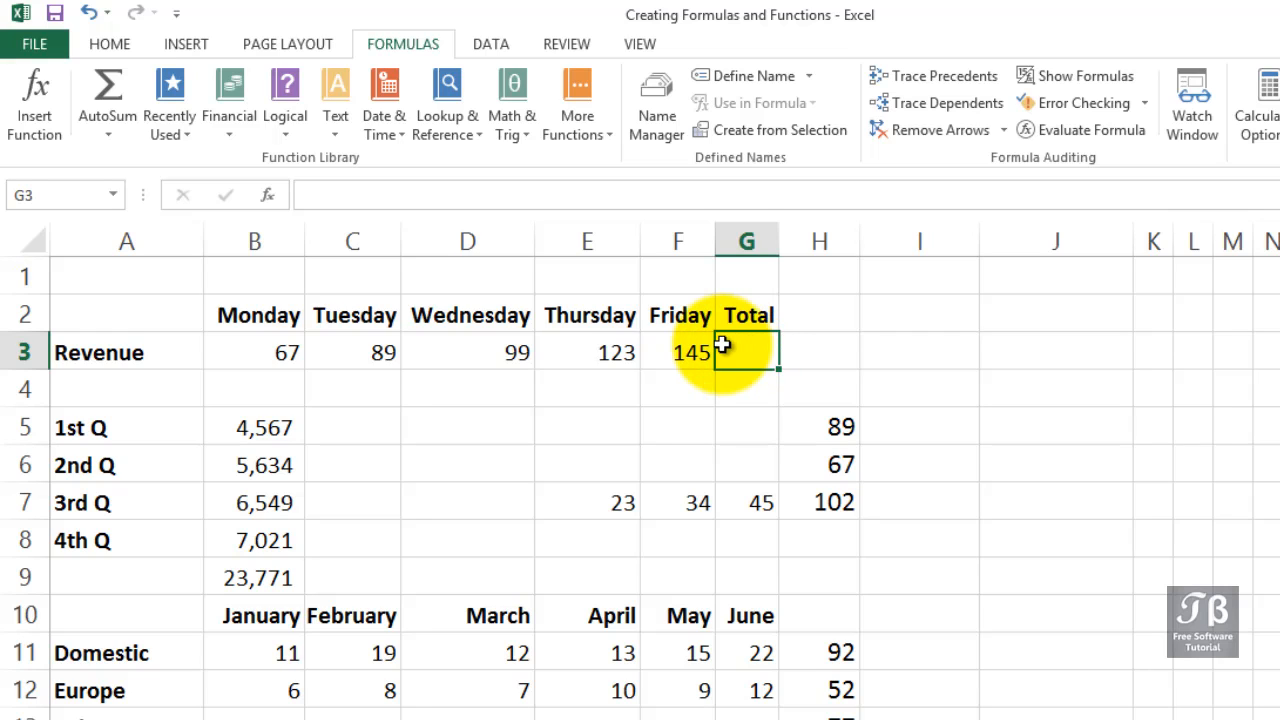
Insert an AutoSum Average of the Monday to Friday revenue in the Revenue row's Total cell.
{"action": "left_click", "coordinate": [114, 136]}
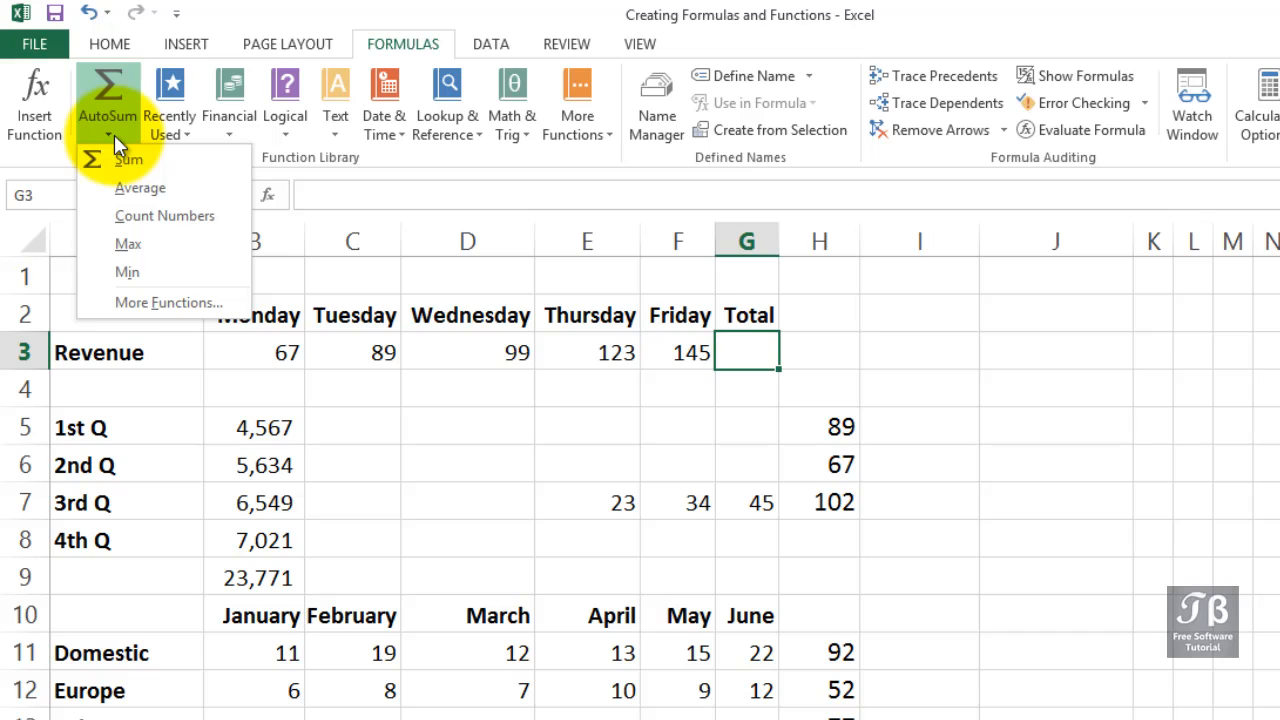
{"action": "left_click", "coordinate": [128, 190]}
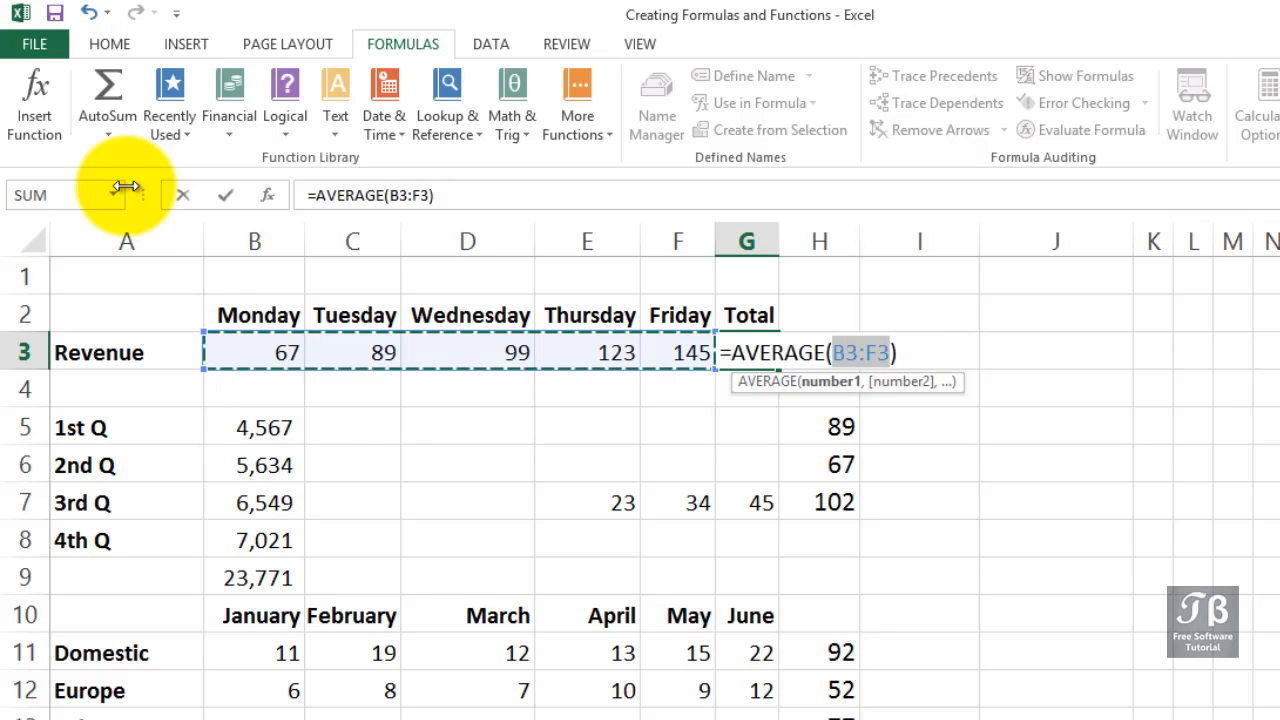
{"action": "key", "text": "Return"}
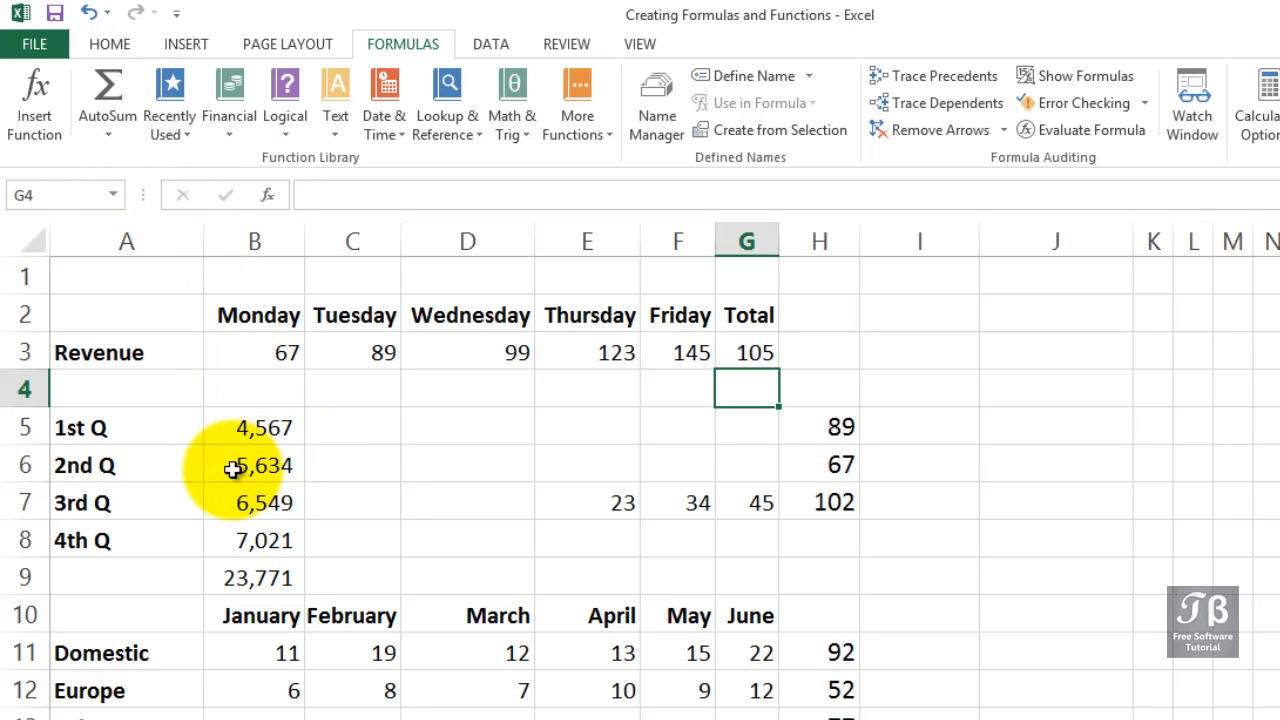
Clear the quarterly total below the 1st–4th Q figures and AutoSum them instead into the empty cell above, over B5:B8.
{"action": "left_click", "coordinate": [260, 577]}
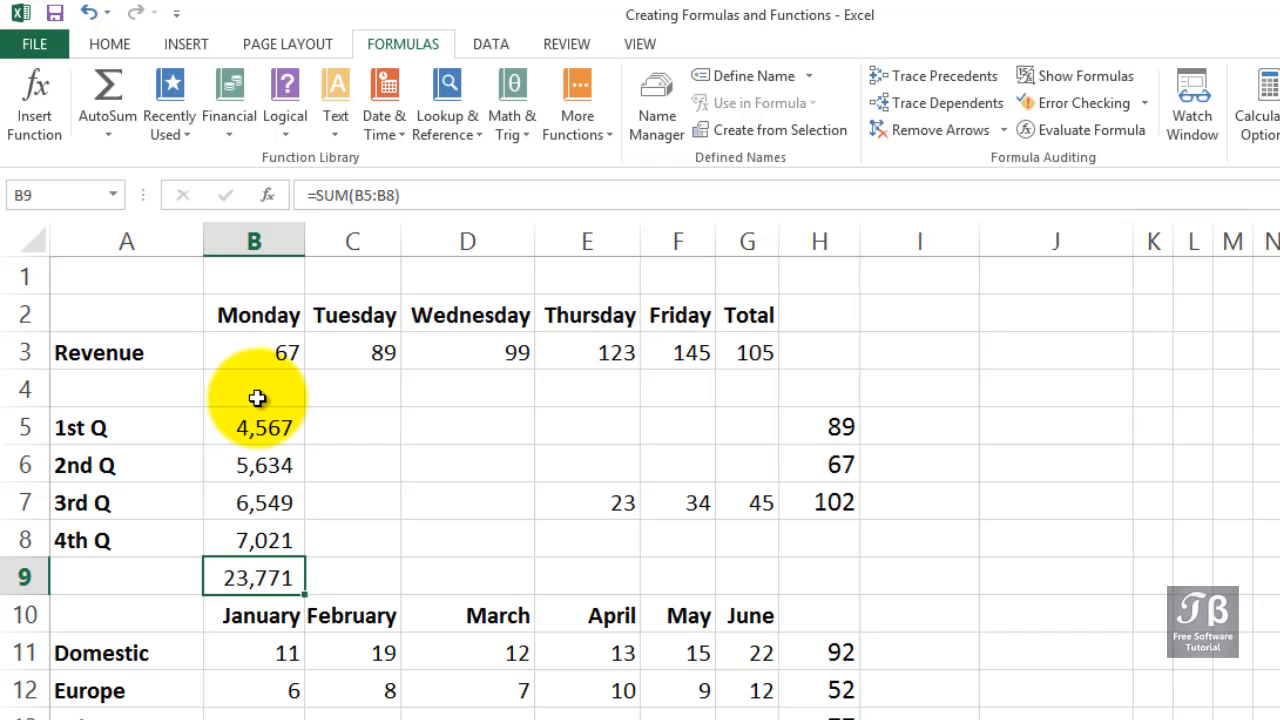
{"action": "key", "text": "Delete"}
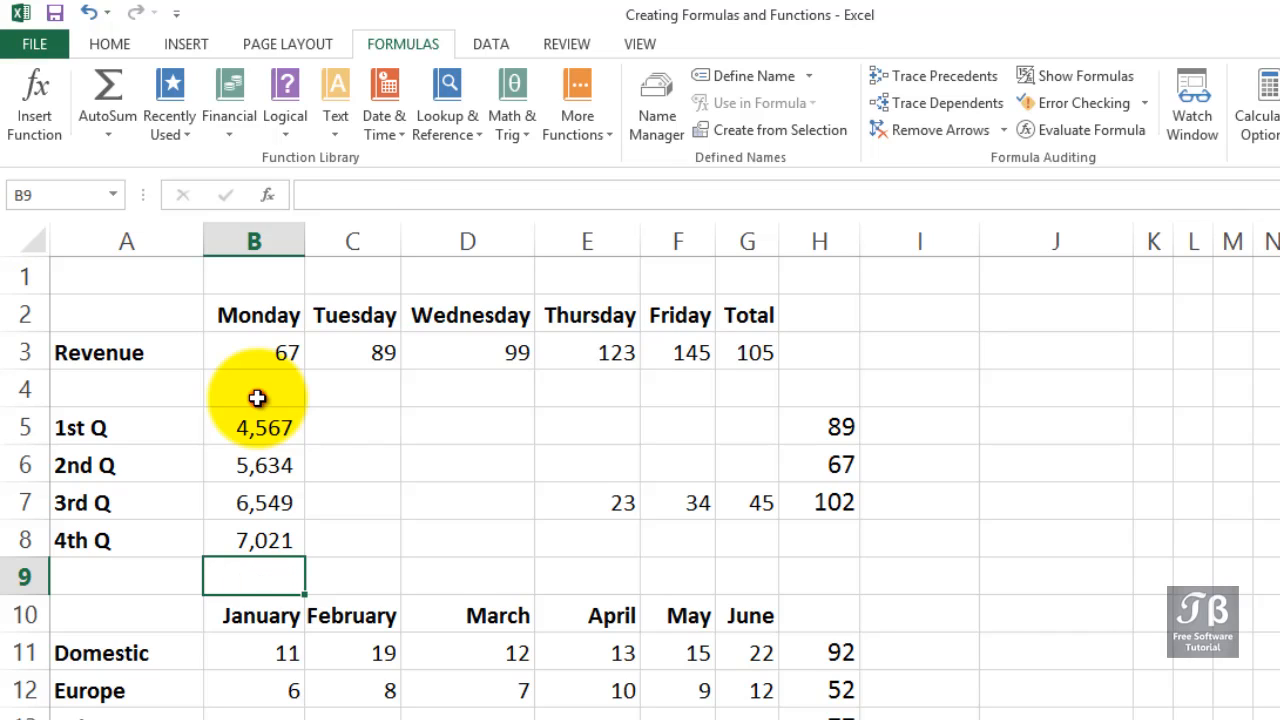
{"action": "left_click", "coordinate": [257, 398]}
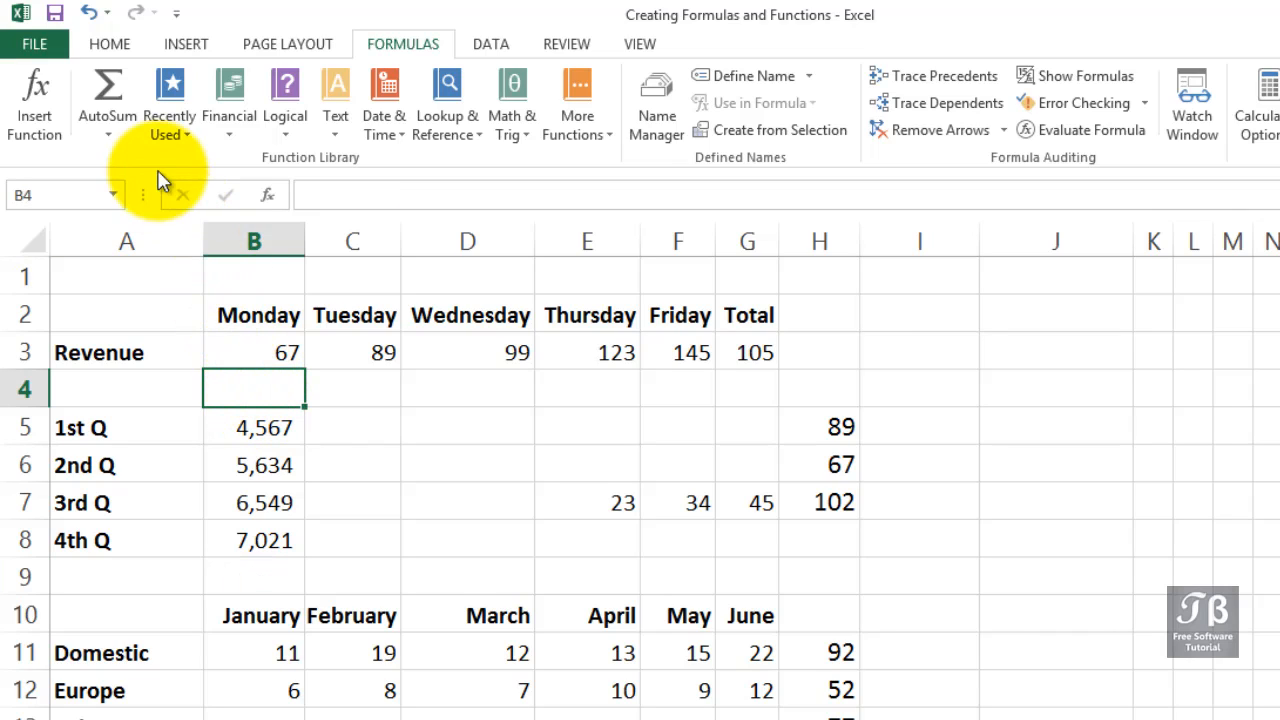
{"action": "left_click", "coordinate": [108, 95]}
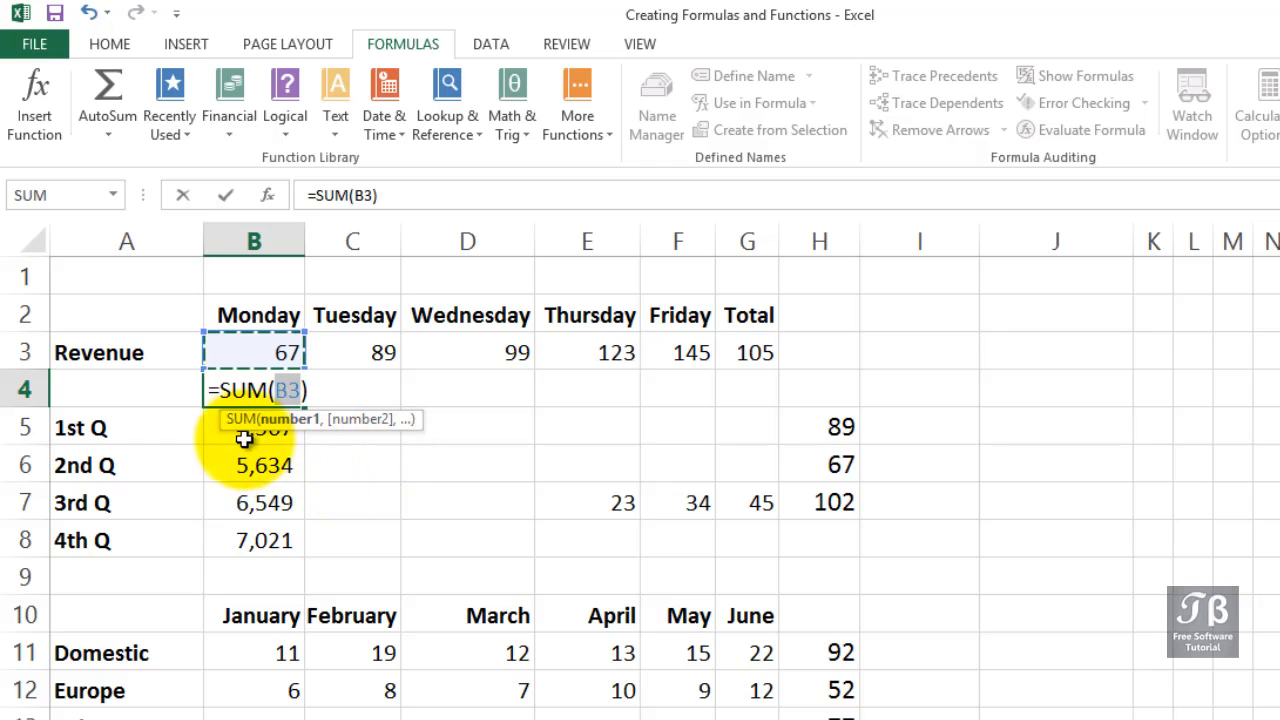
{"action": "left_click", "coordinate": [236, 540]}
{"action": "left_click_drag", "start_coordinate": [236, 540], "coordinate": [241, 430]}
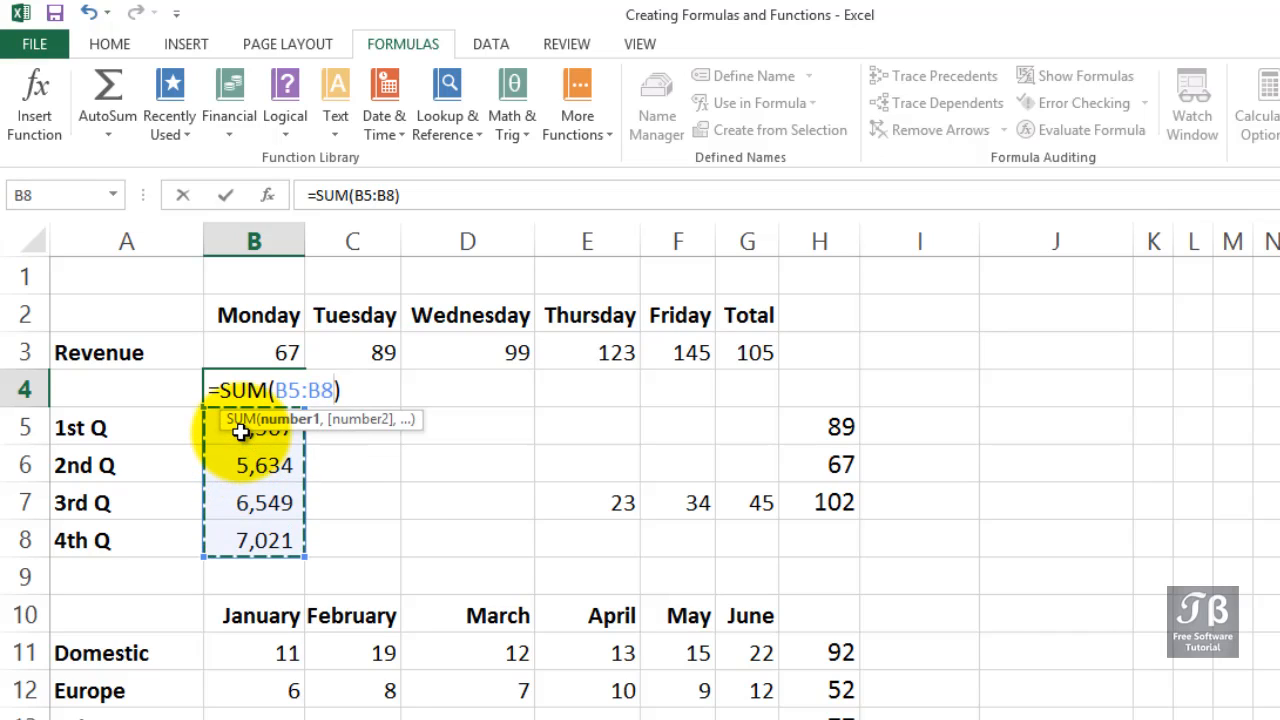
{"action": "key", "text": "Return"}
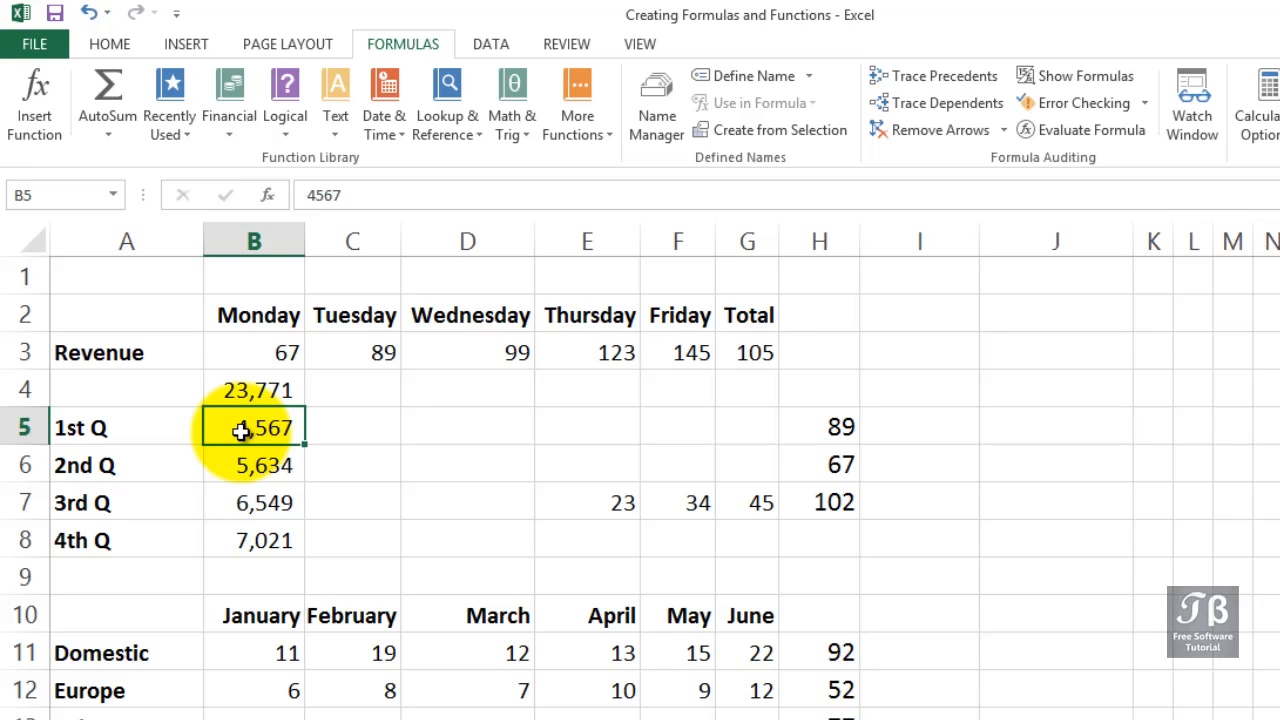
Insert an AutoSum Max of the Monday to Friday revenue in the cell beside the Revenue row's Total.
{"action": "left_click", "coordinate": [113, 144]}
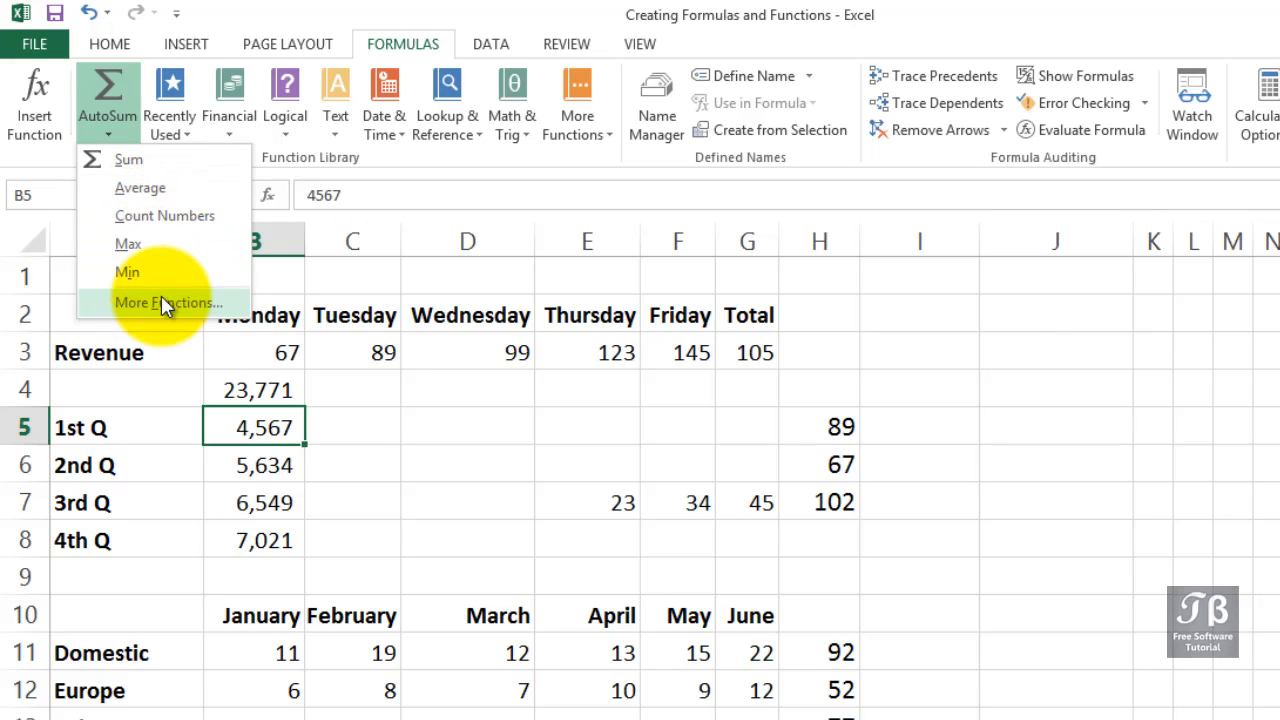
{"action": "left_click", "coordinate": [818, 351]}
{"action": "left_click", "coordinate": [818, 351]}
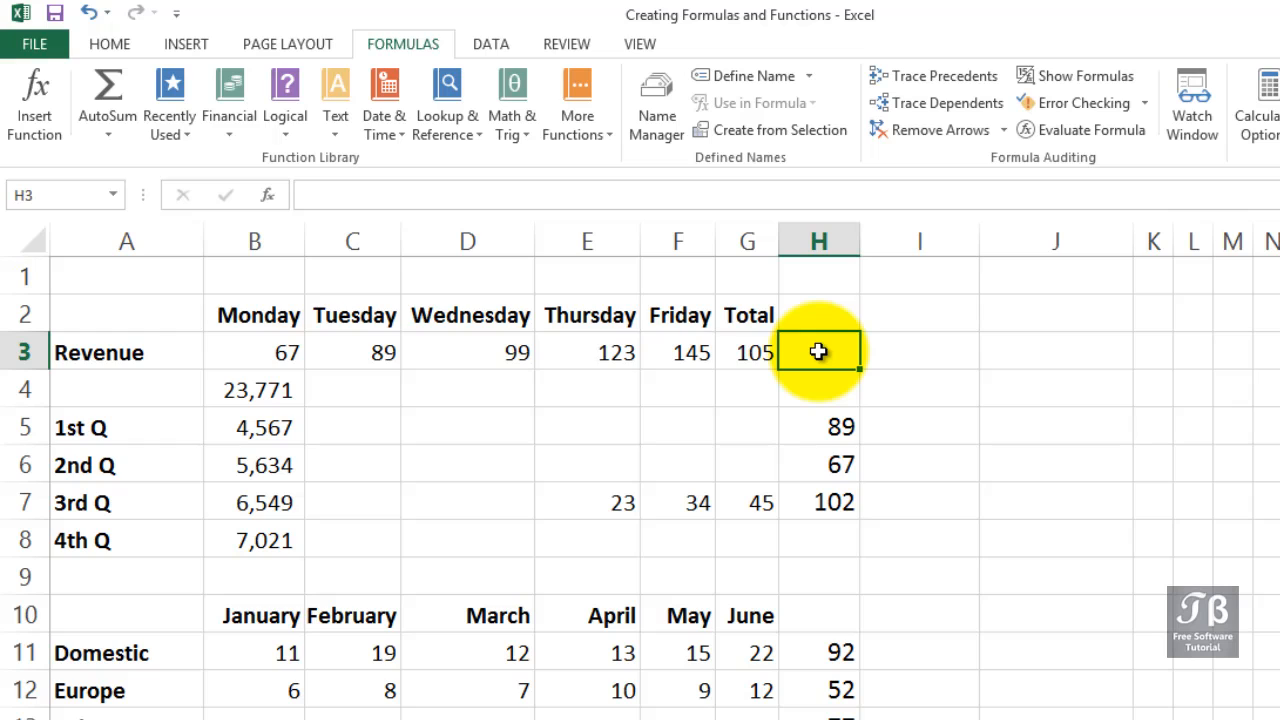
{"action": "left_click", "coordinate": [752, 350]}
{"action": "left_click", "coordinate": [812, 350]}
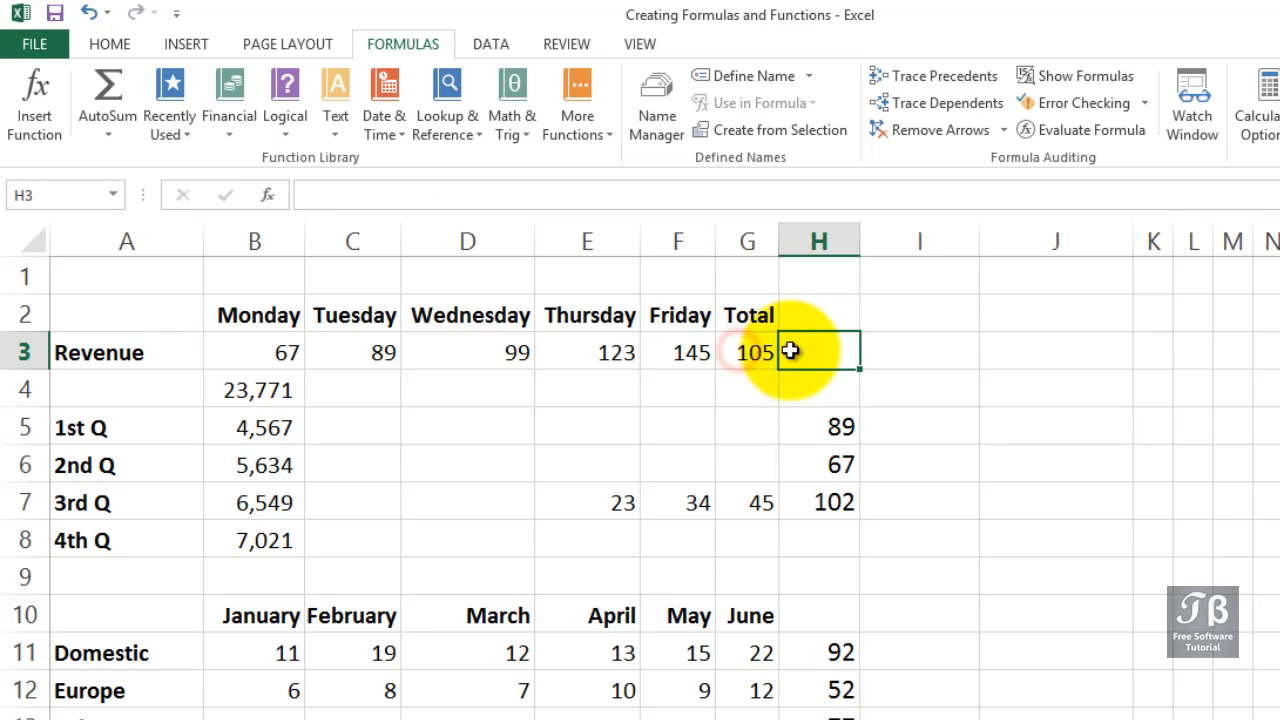
{"action": "left_click", "coordinate": [118, 132]}
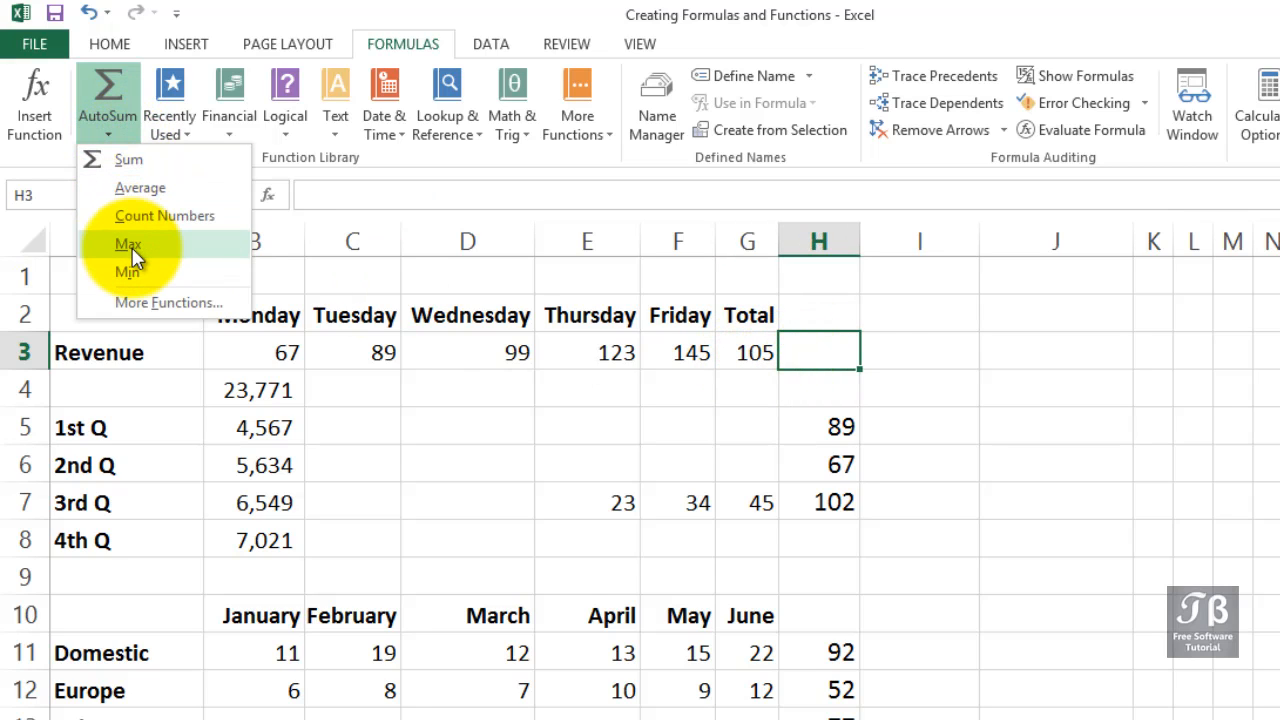
{"action": "left_click", "coordinate": [130, 246]}
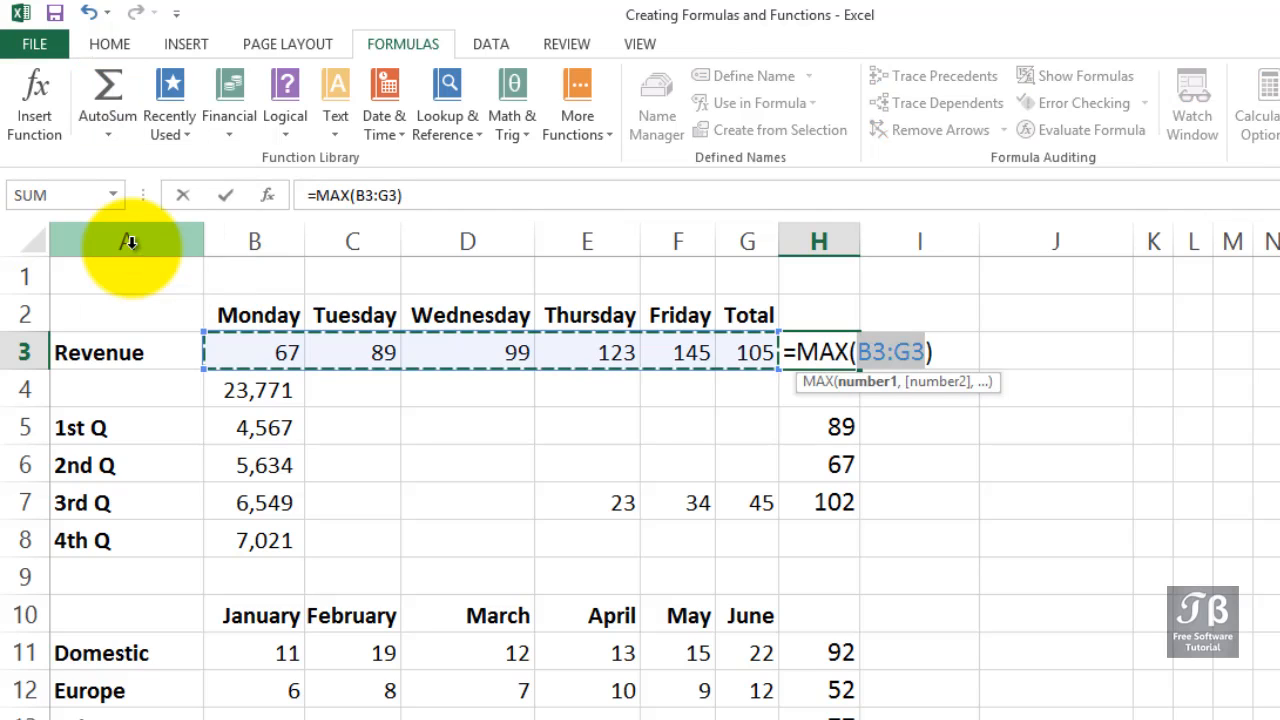
{"action": "left_click", "coordinate": [229, 342]}
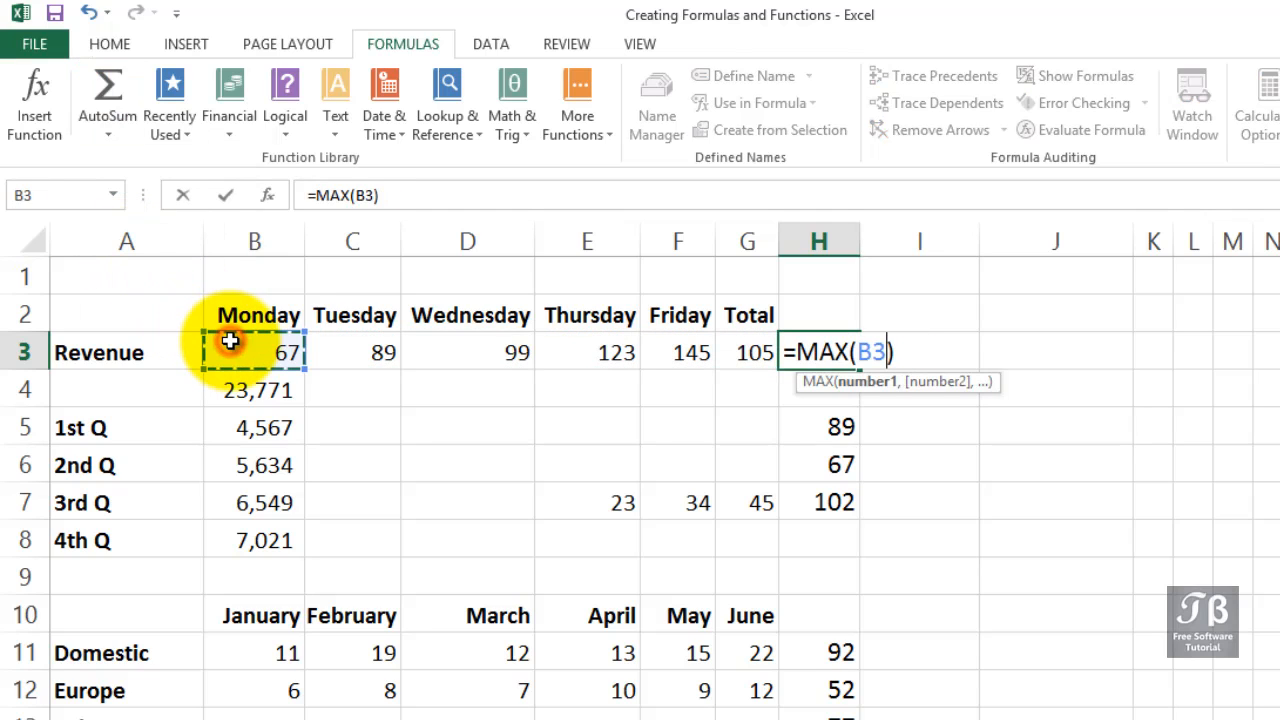
{"action": "left_click_drag", "start_coordinate": [330, 353], "coordinate": [694, 351]}
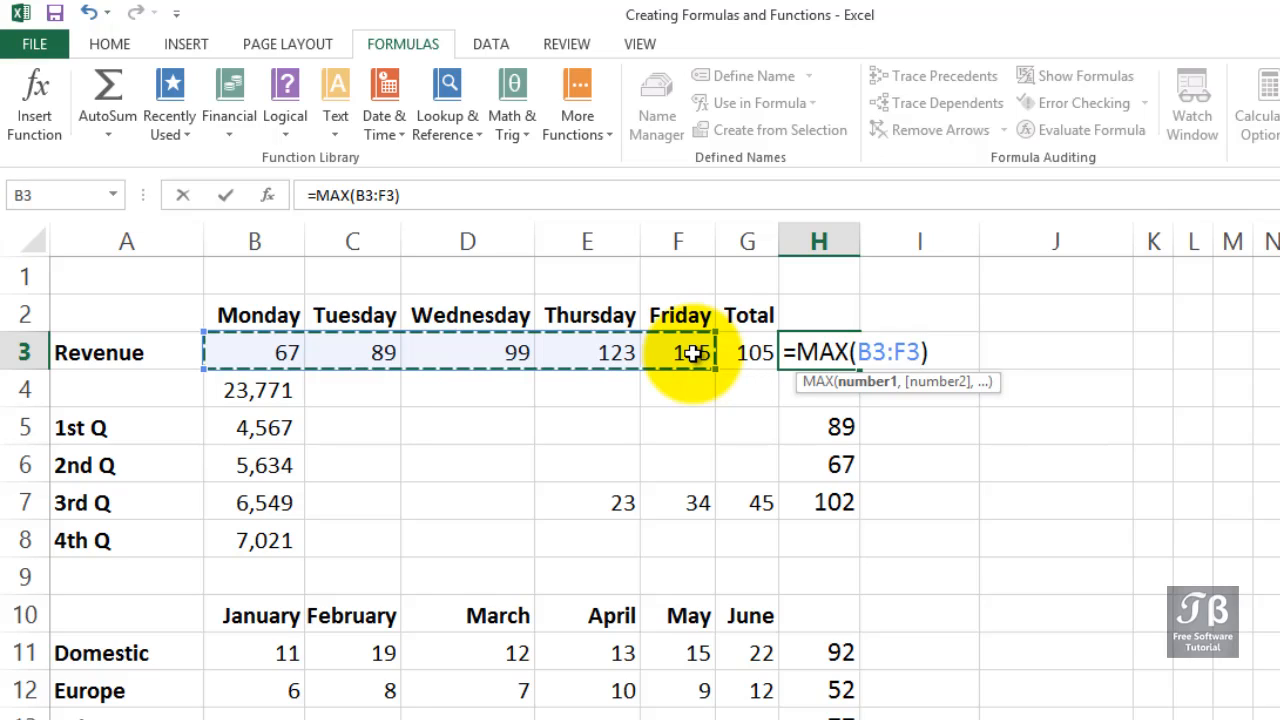
{"action": "key", "text": "Return"}
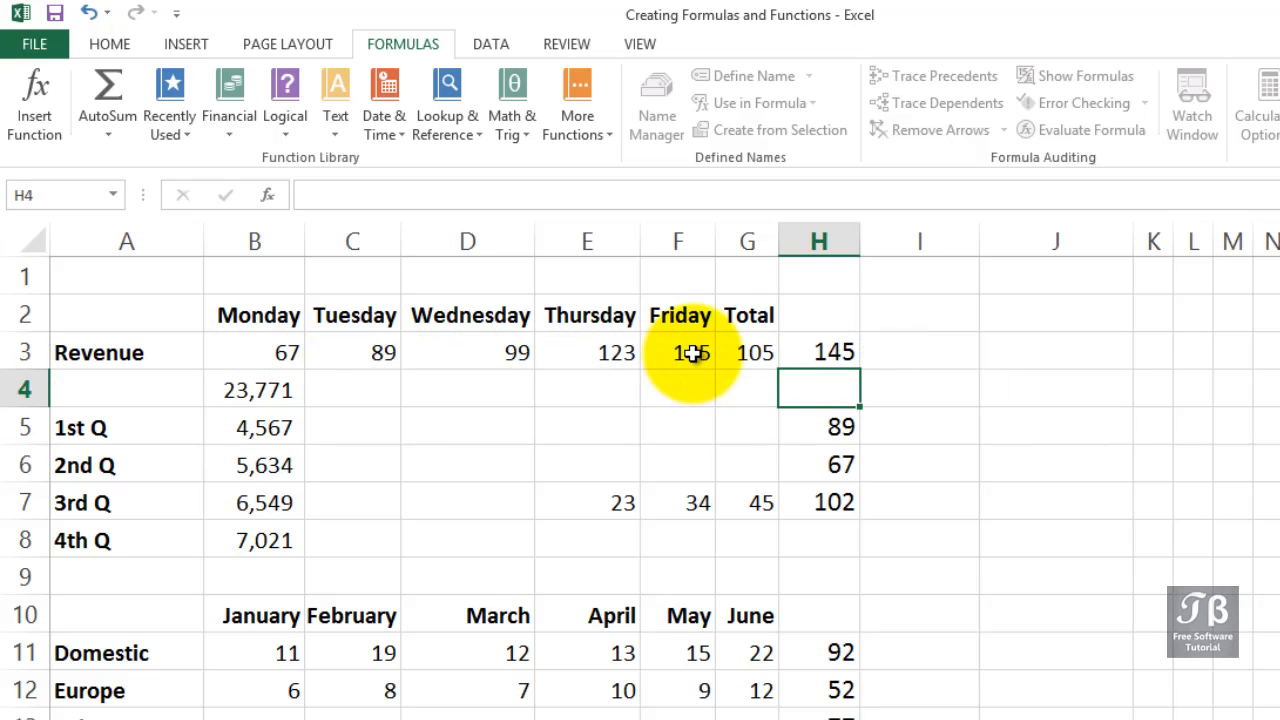